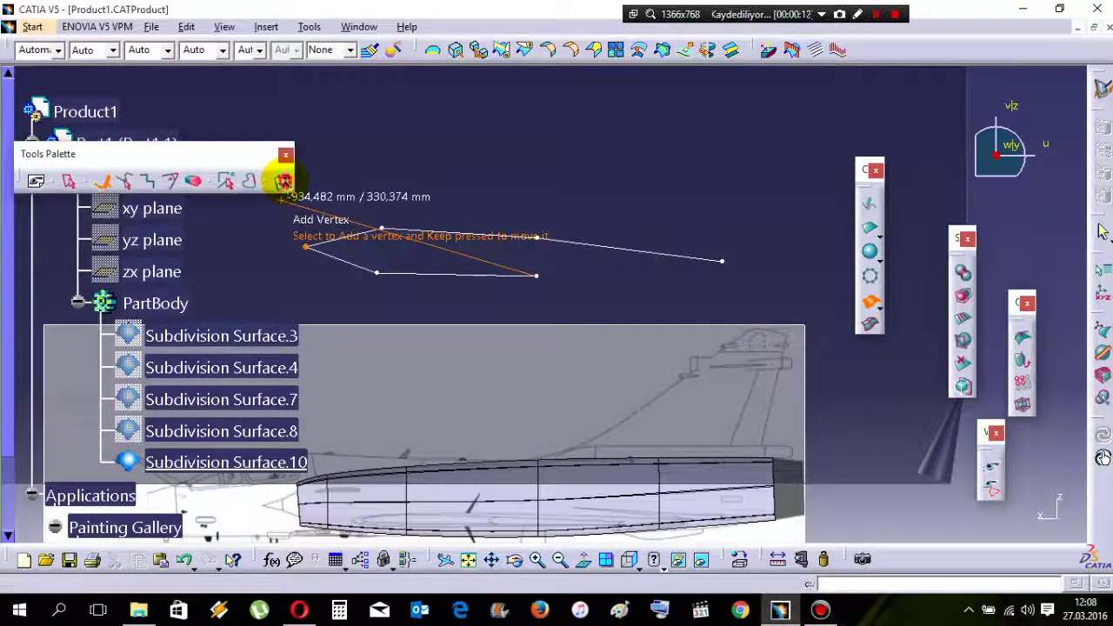
- Finish the closed wing profile surface and align its nose and tail vertices at the same height
click(284, 181)
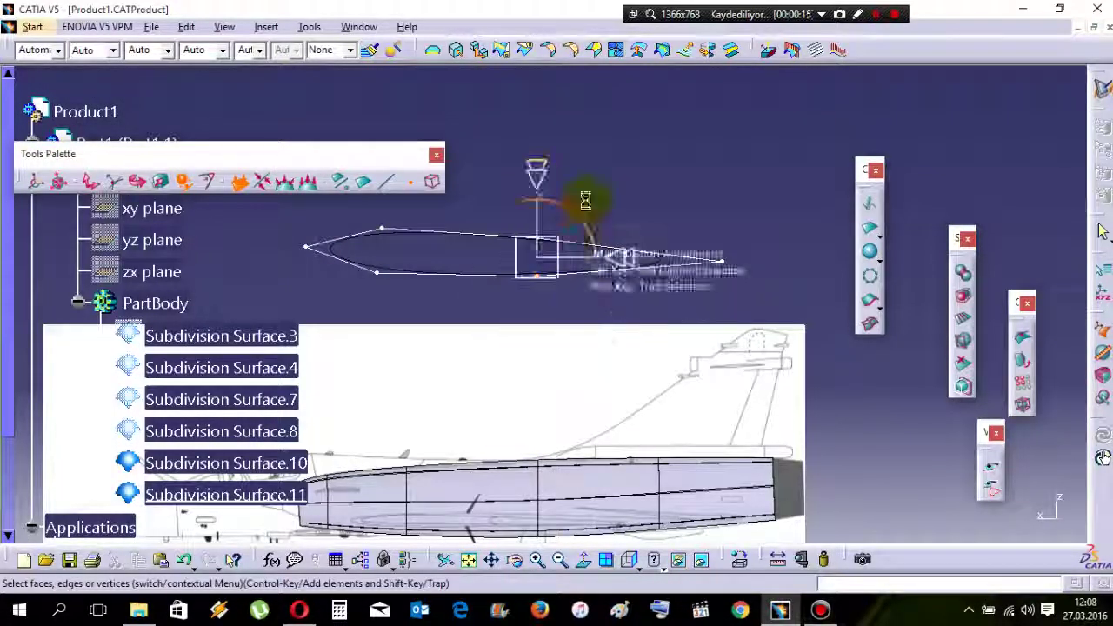
right_click(586, 201)
click(611, 281)
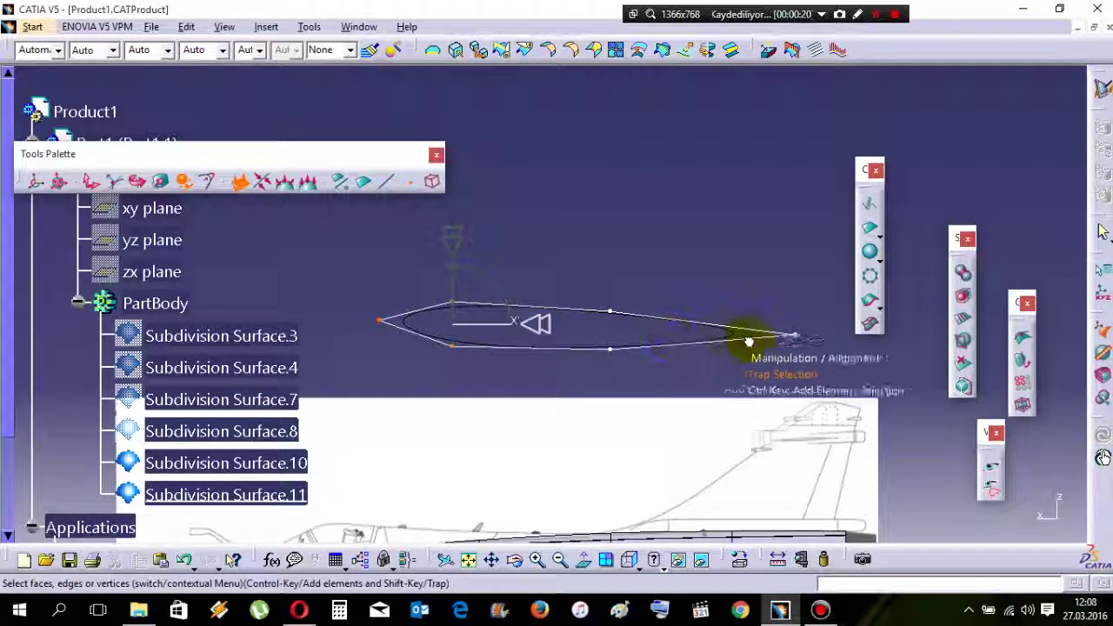
drag(801, 343, 614, 236)
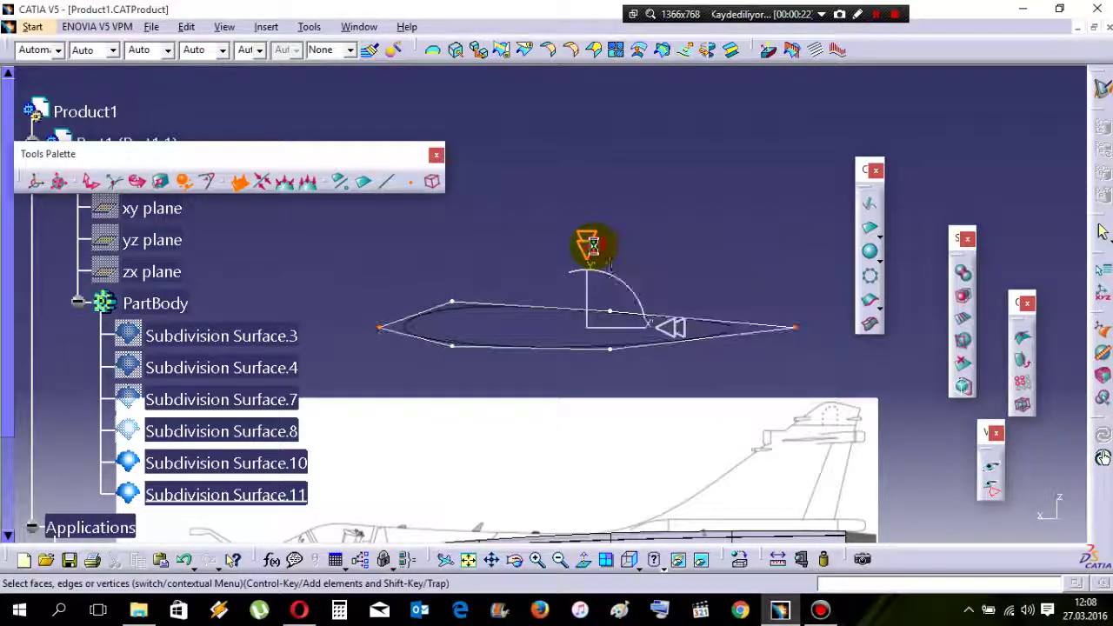
right_click(527, 217)
click(565, 277)
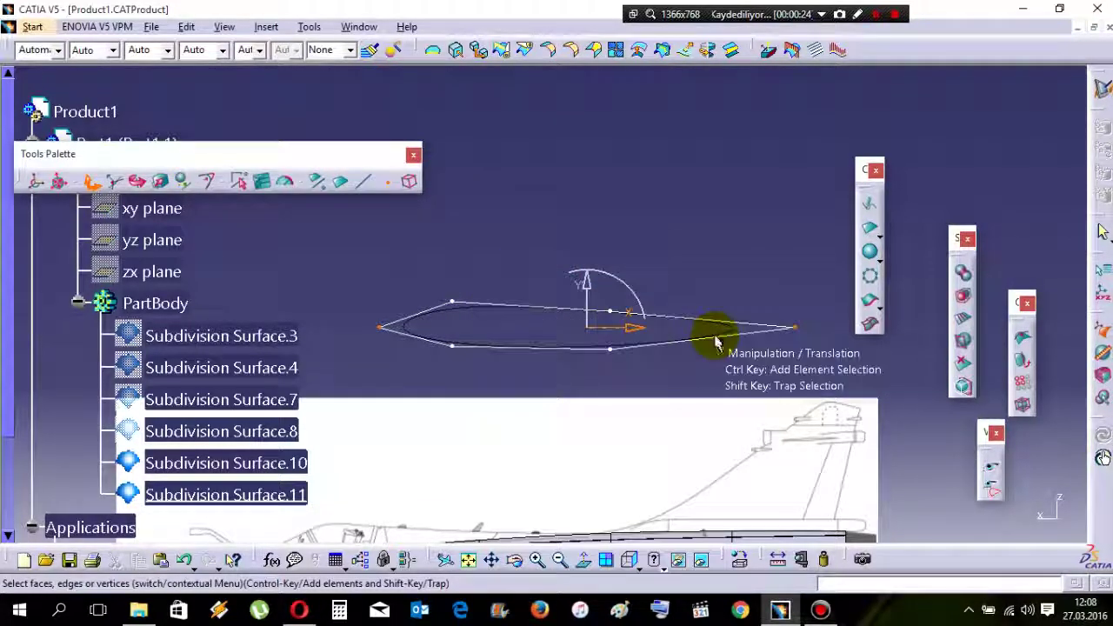
- Slide the profile's rear vertex pair toward the nose and adjust its thickness with Affinity
middle_drag(683, 309, 479, 355)
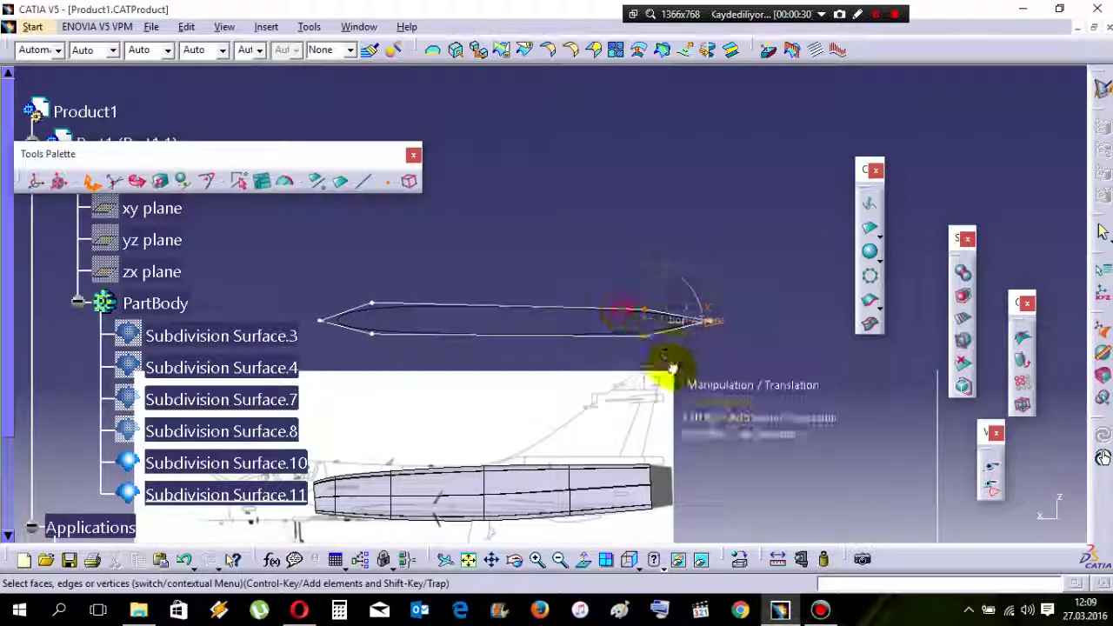
right_click(551, 318)
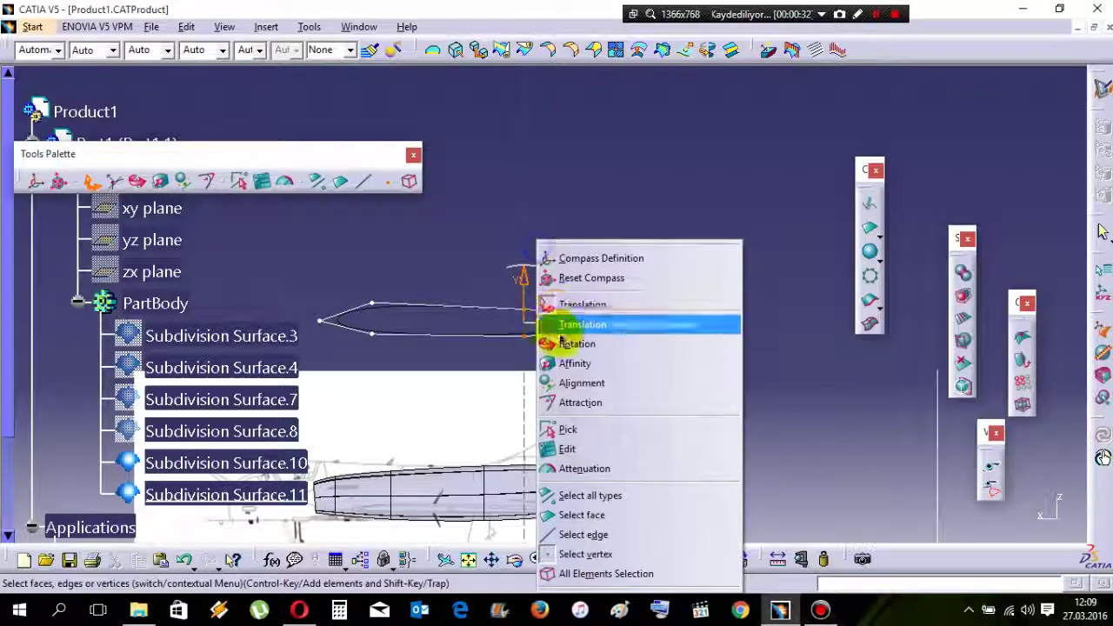
click(565, 323)
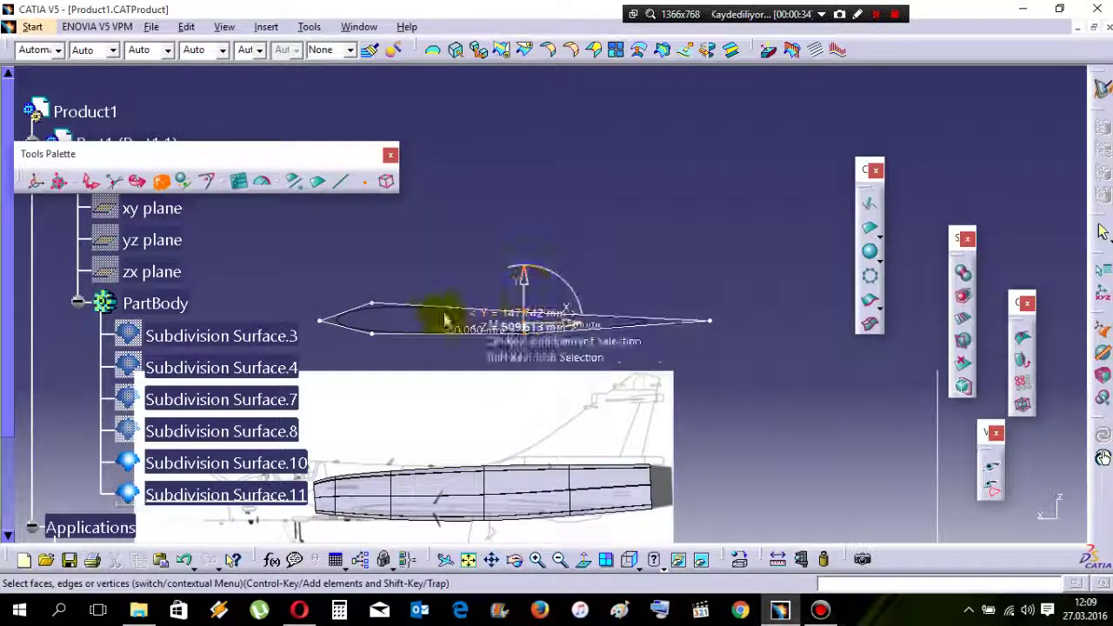
key(ctrl+s)
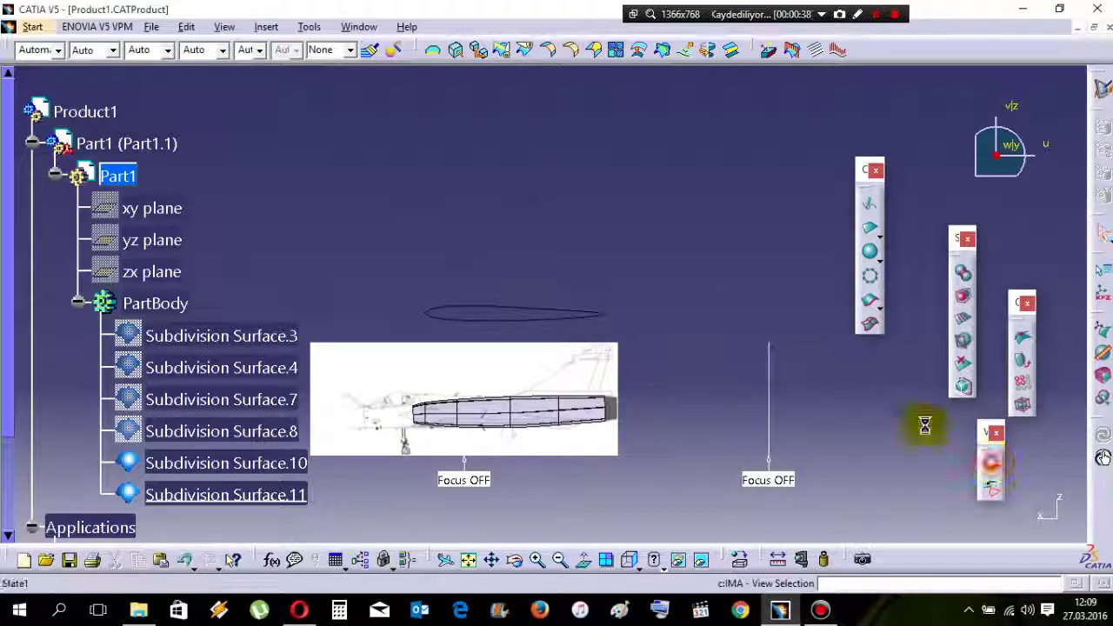
- Look at the model from above and set the new wing surface's transparency to 25%
click(534, 176)
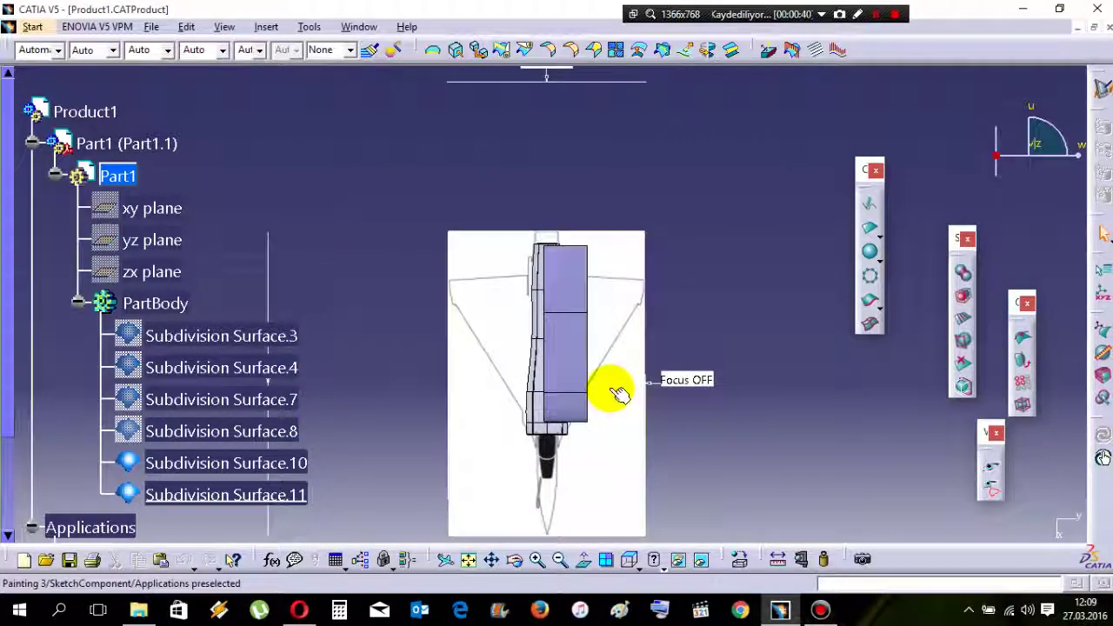
click(233, 490)
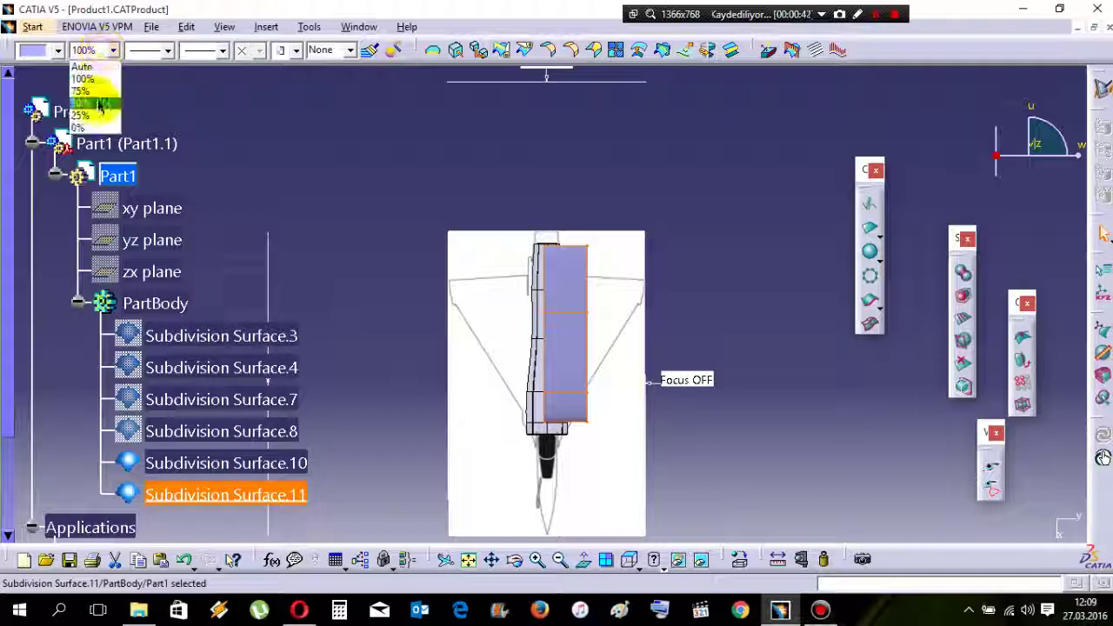
click(100, 104)
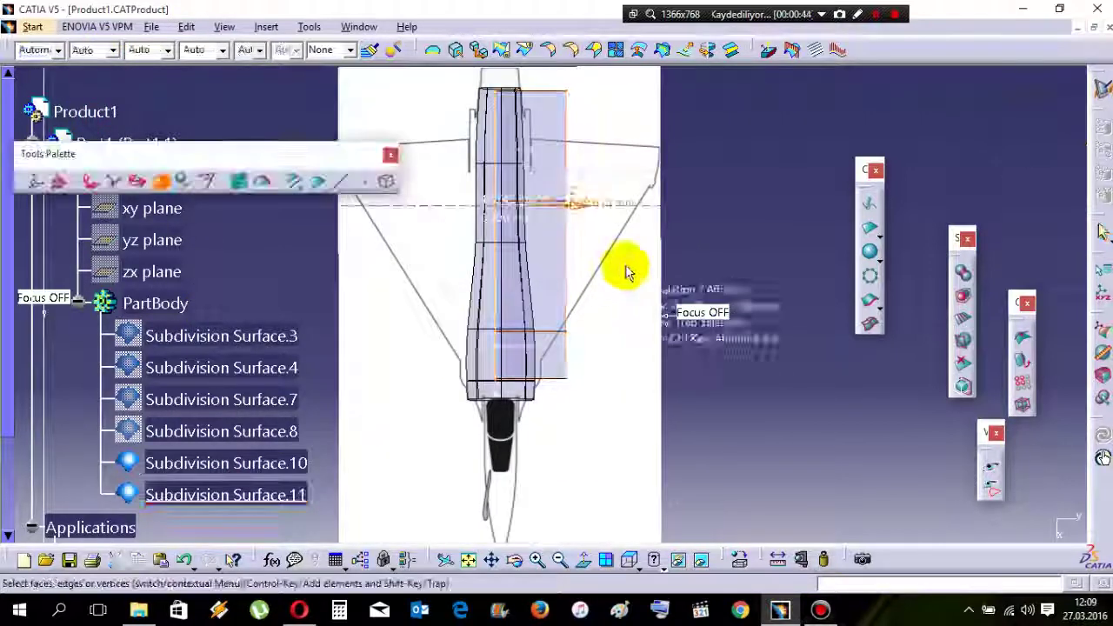
- Select all elements of the wing surface, translate it beside the fuselage, and shorten its chord with Affinity
right_click(638, 154)
click(683, 477)
right_click(635, 171)
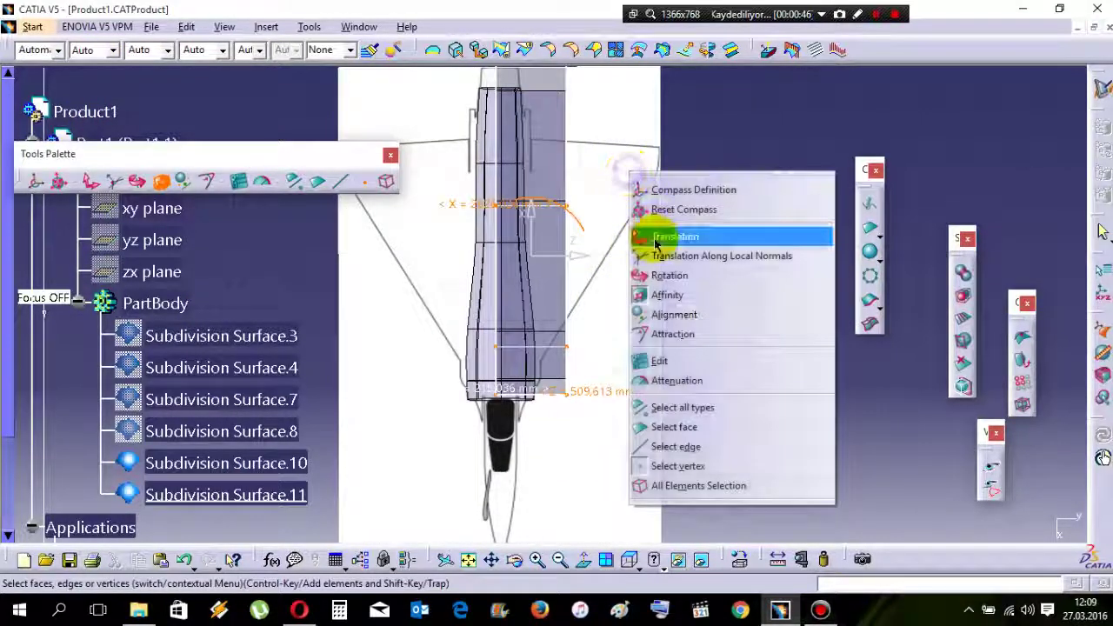
click(661, 236)
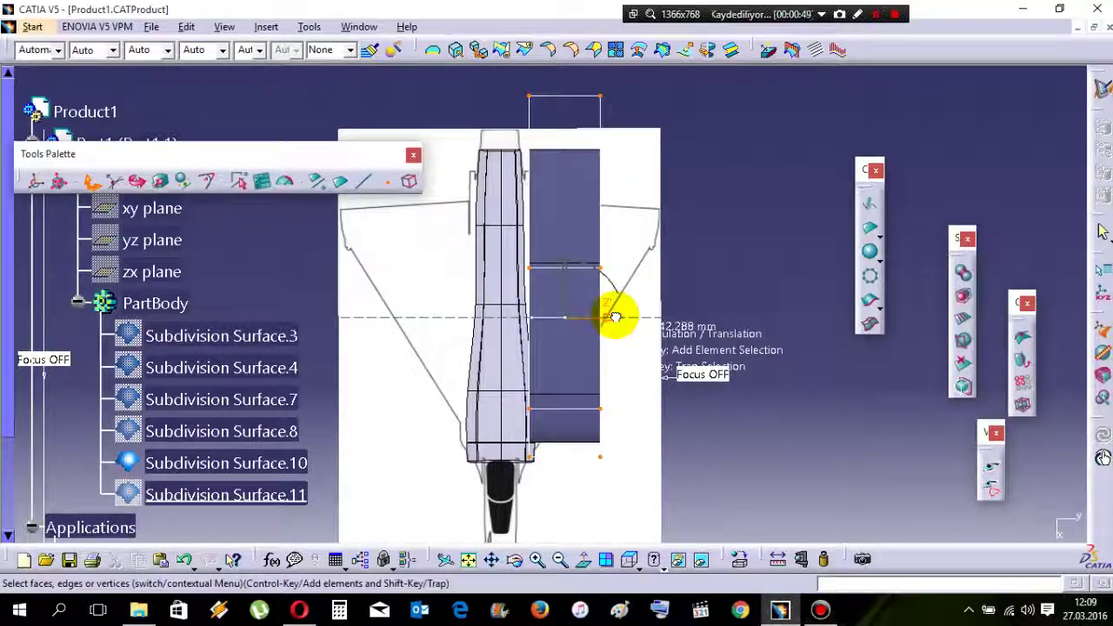
scroll(611, 315, up, 3)
right_click(637, 187)
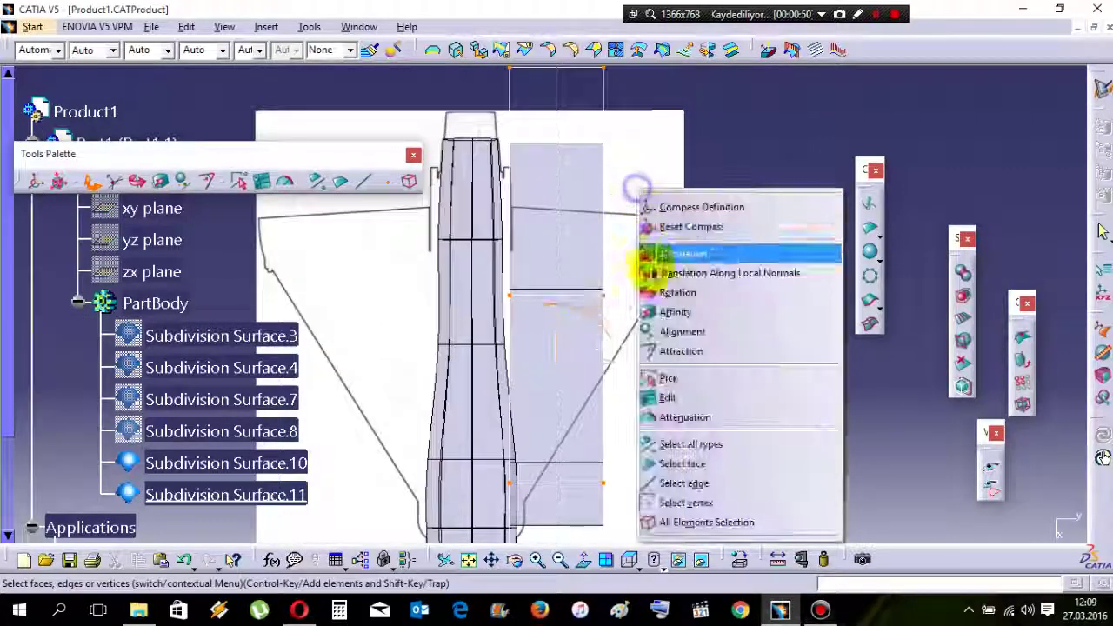
click(669, 253)
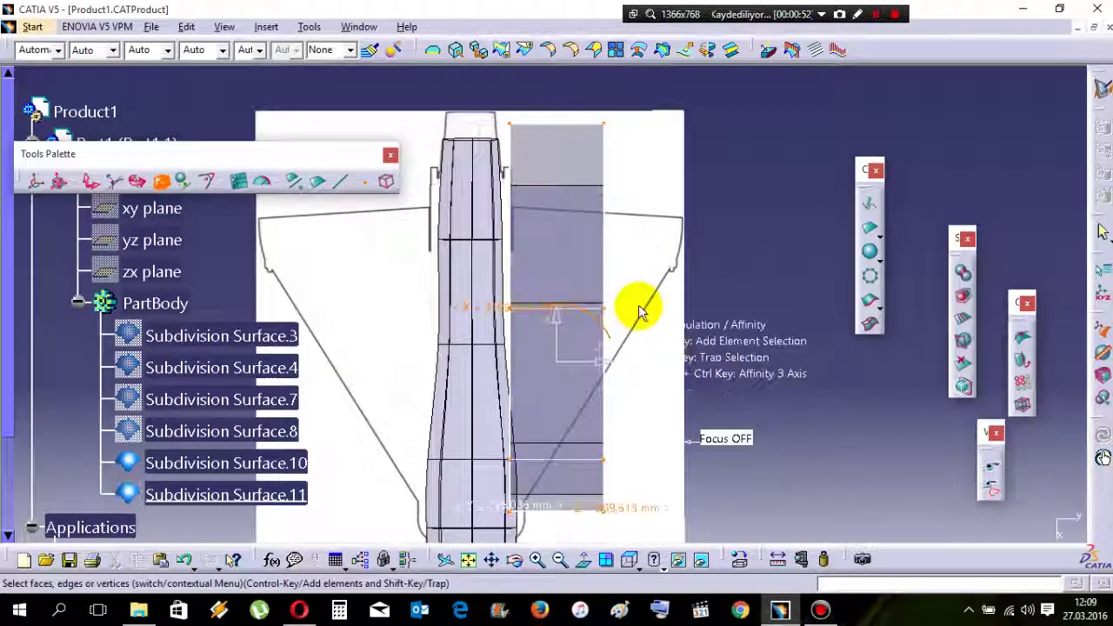
- Translate the whole wing so its rear edge meets the blueprint's trailing edge and its root overlaps the fuselage
right_click(666, 165)
click(648, 221)
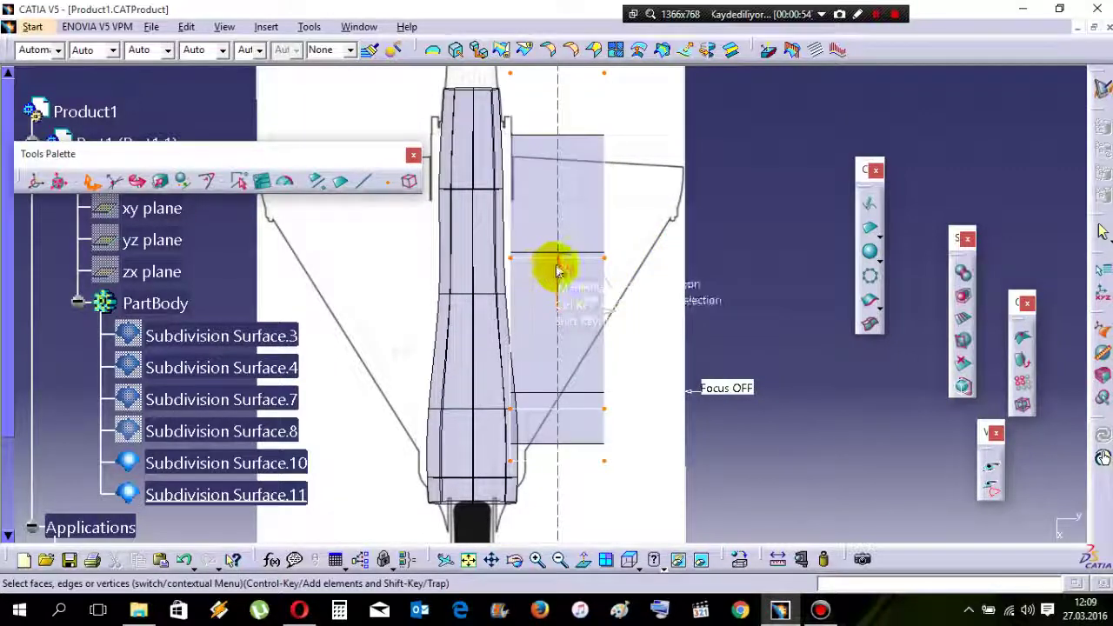
drag(561, 289, 561, 293)
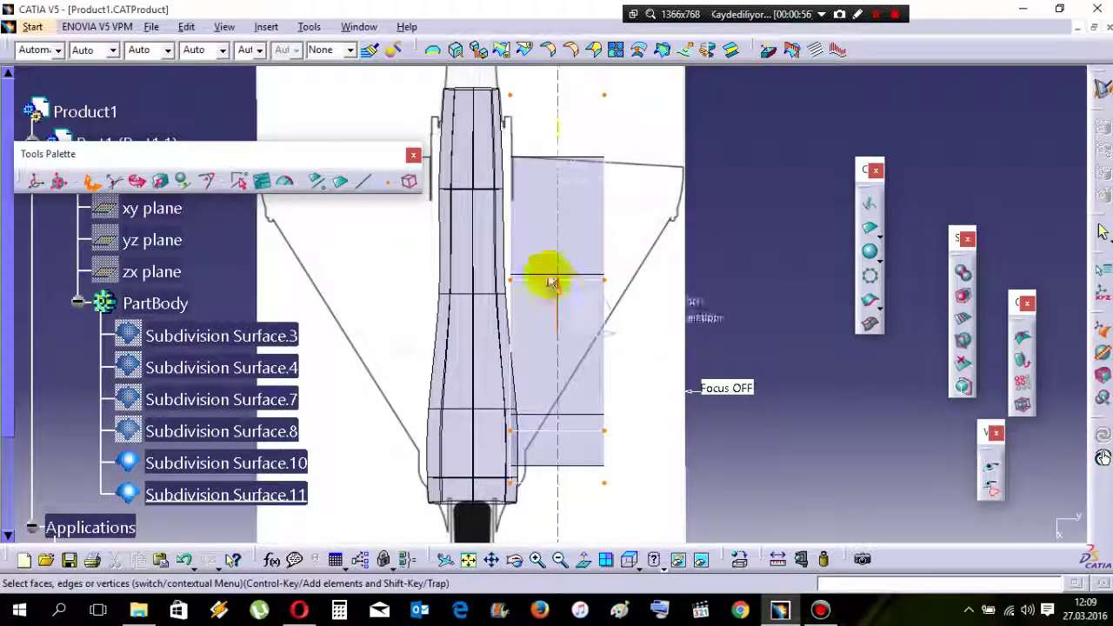
middle_drag(522, 180, 504, 136)
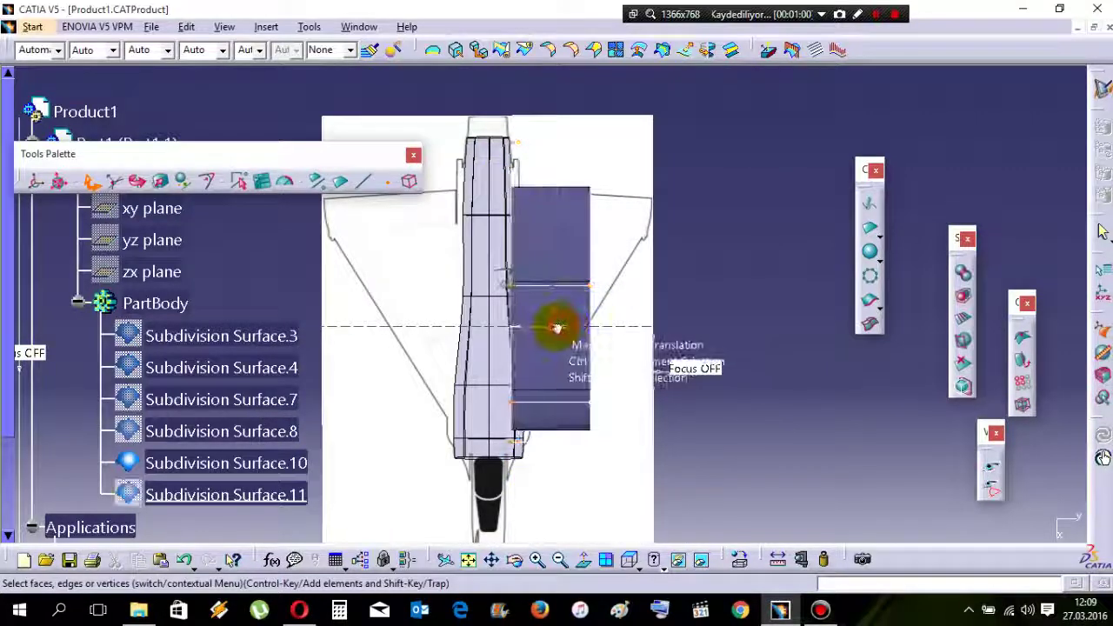
middle_drag(596, 344, 545, 480)
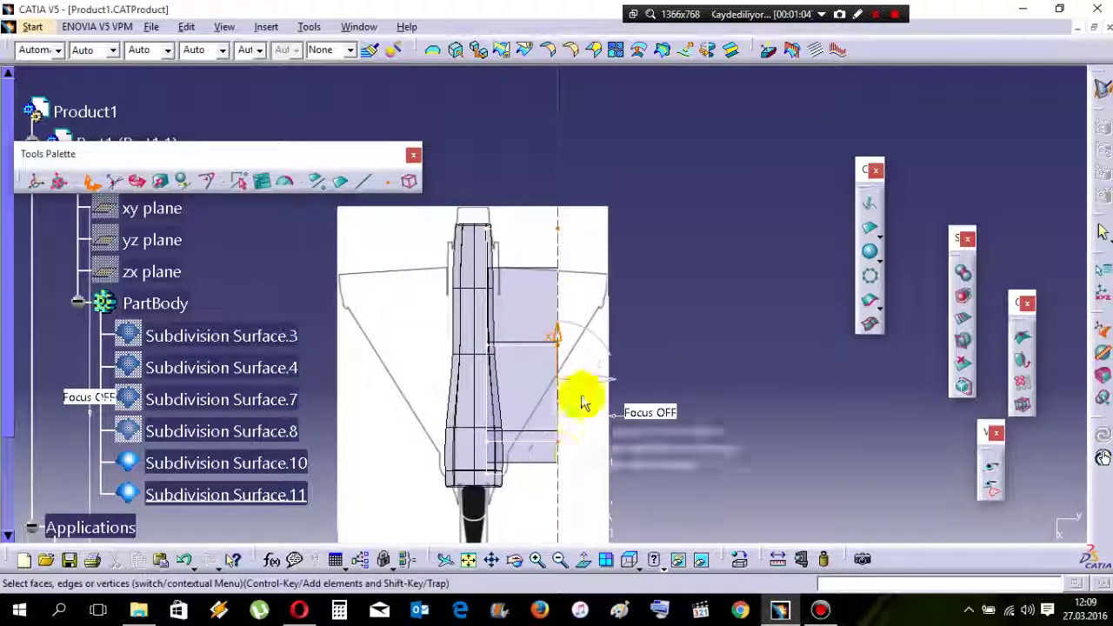
- Shorten the wingtip edge at the blueprint's outer limit with Affinity and translate it back toward the trailing edge
right_click(641, 278)
click(674, 380)
drag(641, 348, 609, 343)
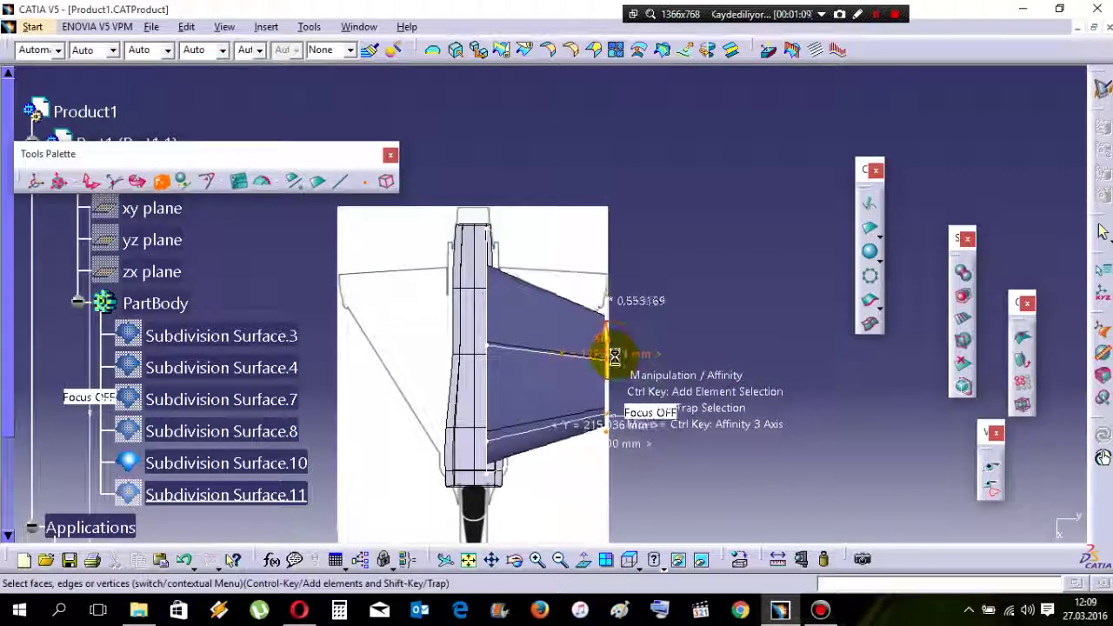
right_click(642, 263)
click(653, 322)
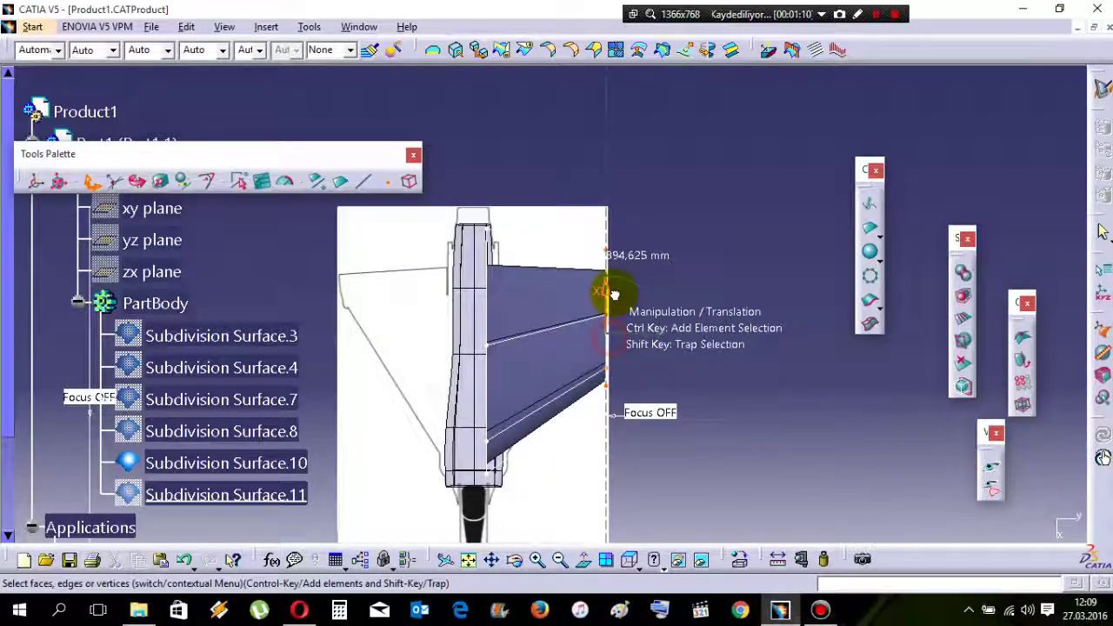
- Narrow the wingtip edge further and shift it rearward to match the delta wing outline
middle_drag(614, 296, 641, 340)
right_click(704, 236)
click(723, 358)
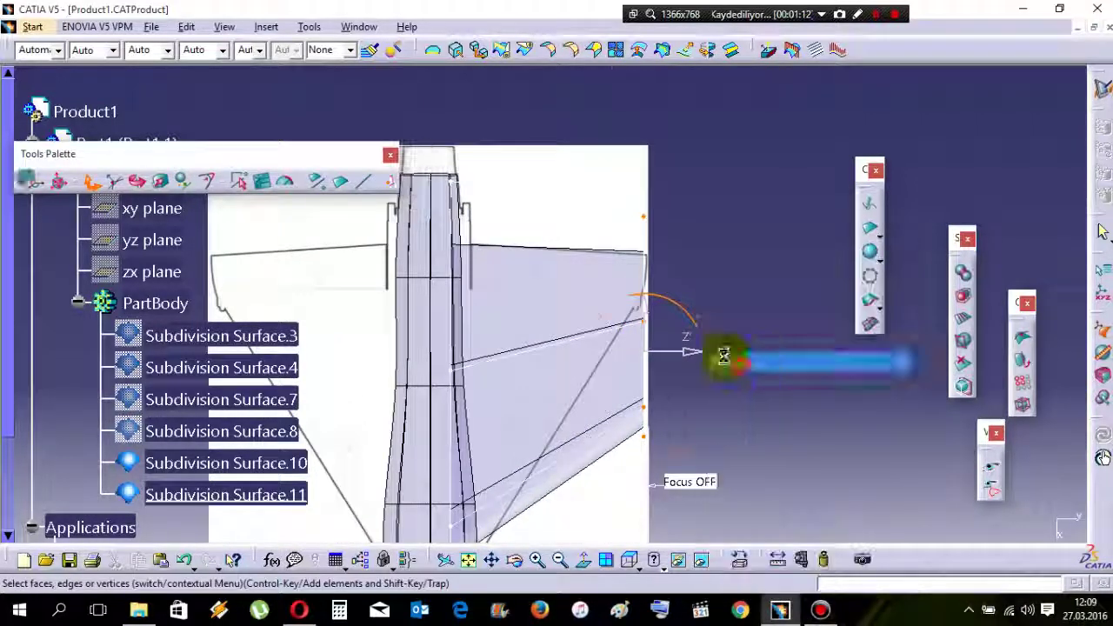
right_click(695, 239)
click(730, 252)
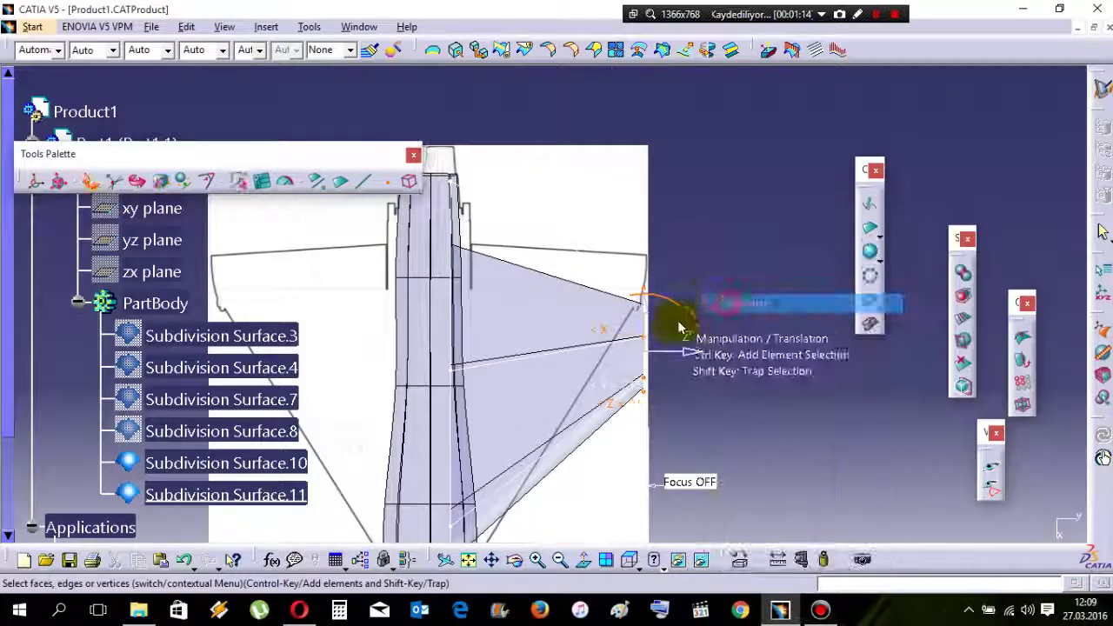
drag(671, 310, 653, 273)
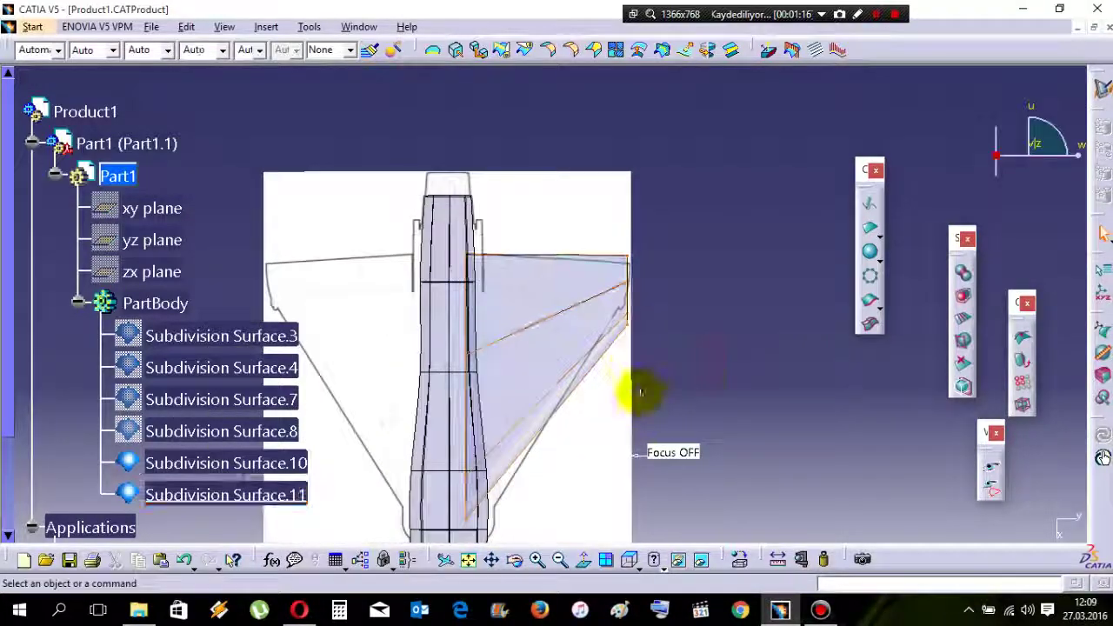
- Extrude the wingtip end face of the wing surface, with the selection propagated around its edges
middle_drag(638, 390, 503, 344)
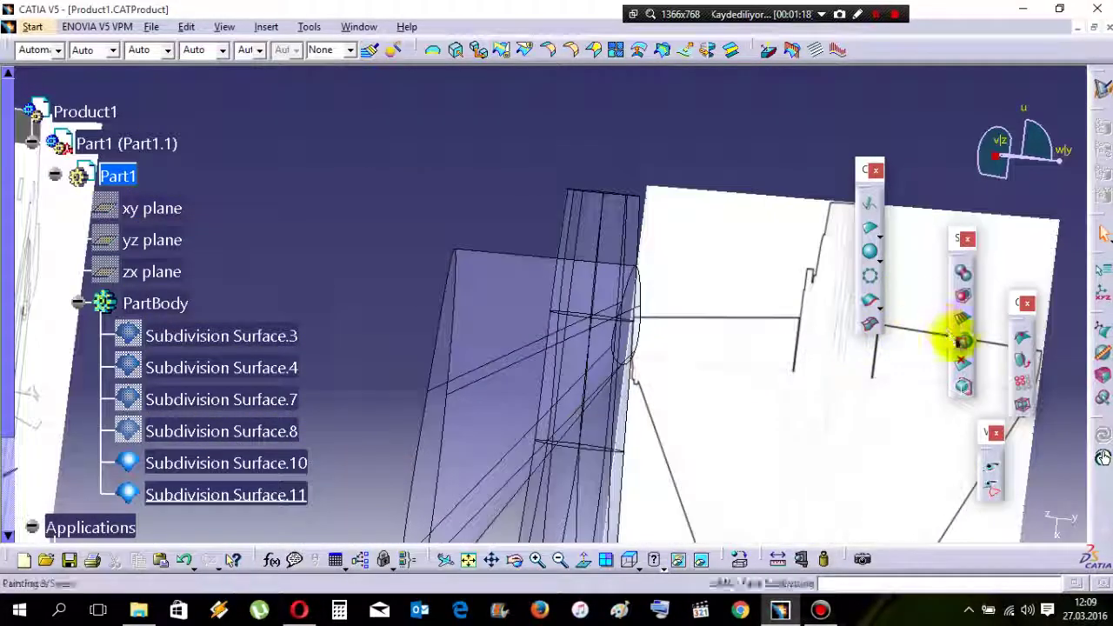
middle_drag(626, 326, 535, 295)
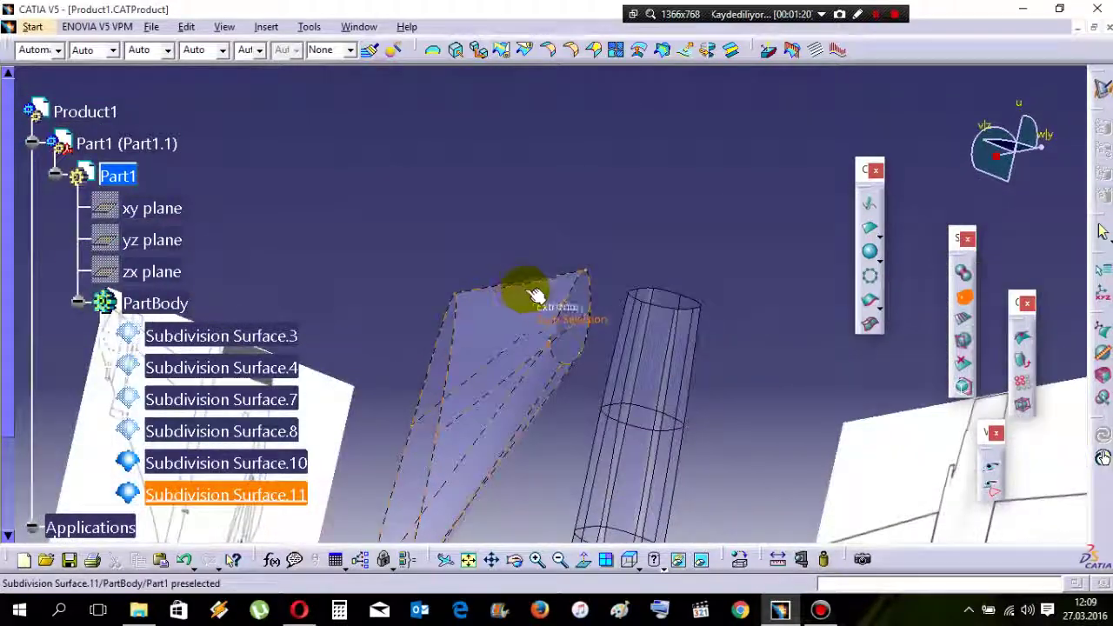
click(598, 299)
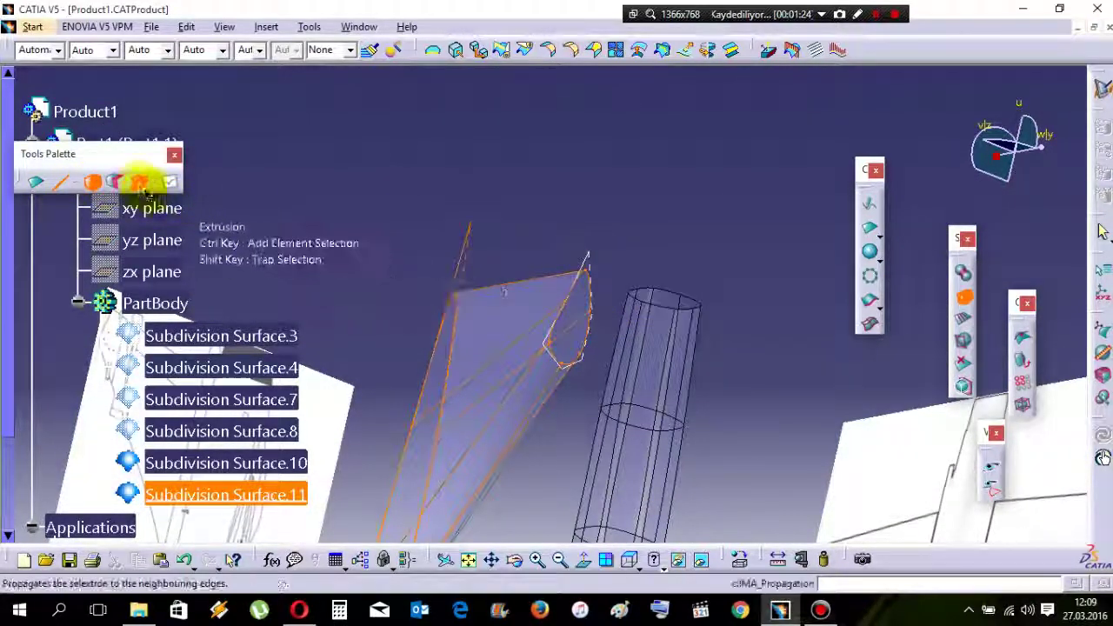
click(595, 301)
click(94, 185)
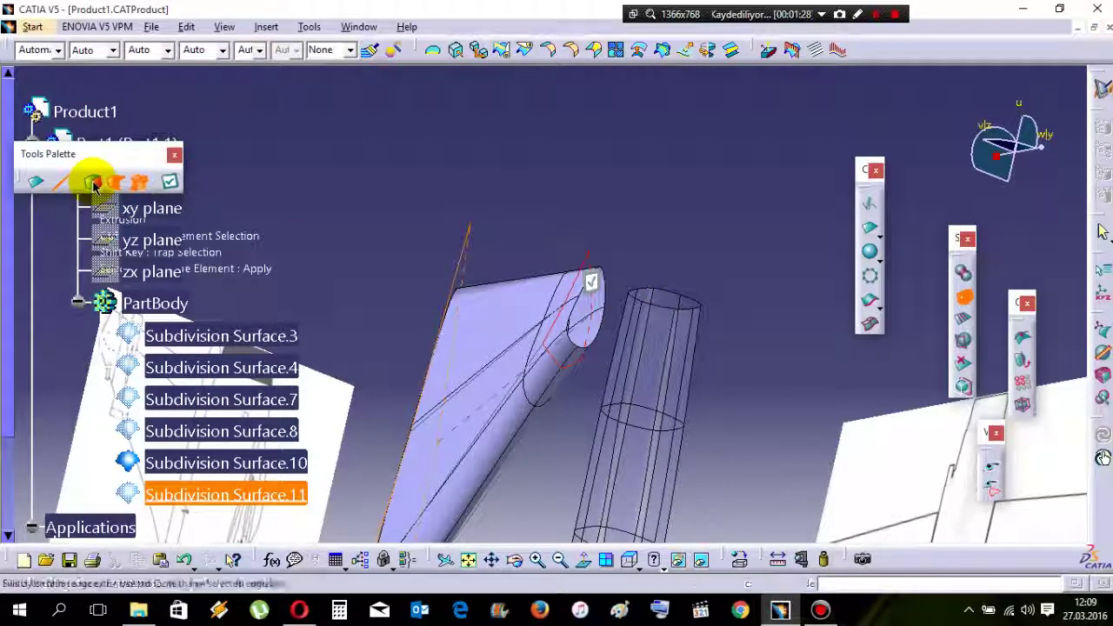
right_click(659, 202)
click(684, 323)
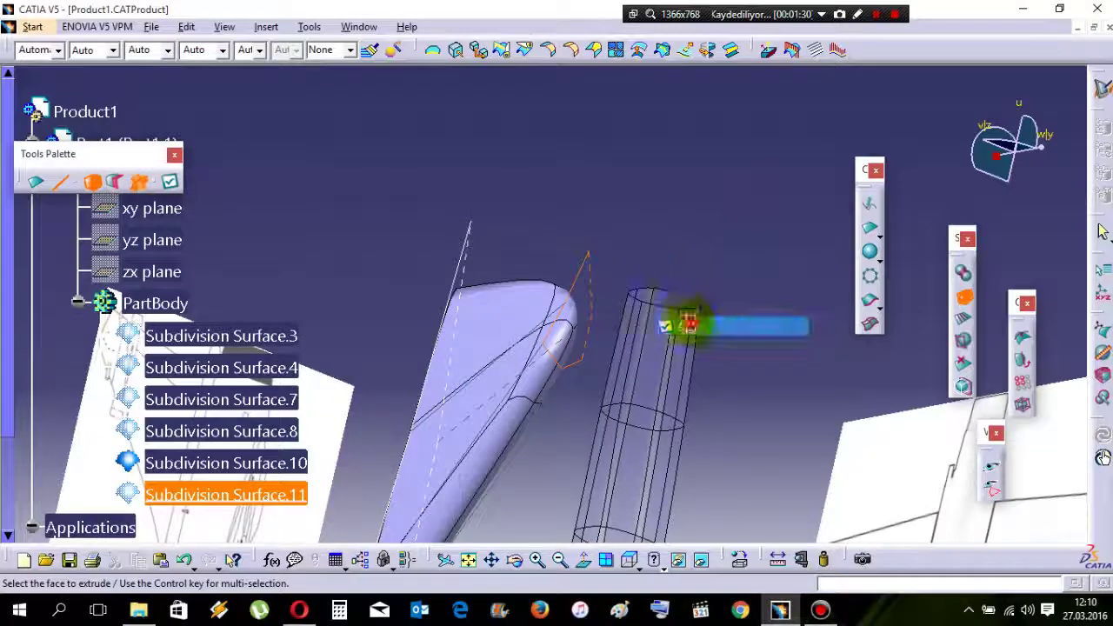
middle_drag(684, 322, 641, 263)
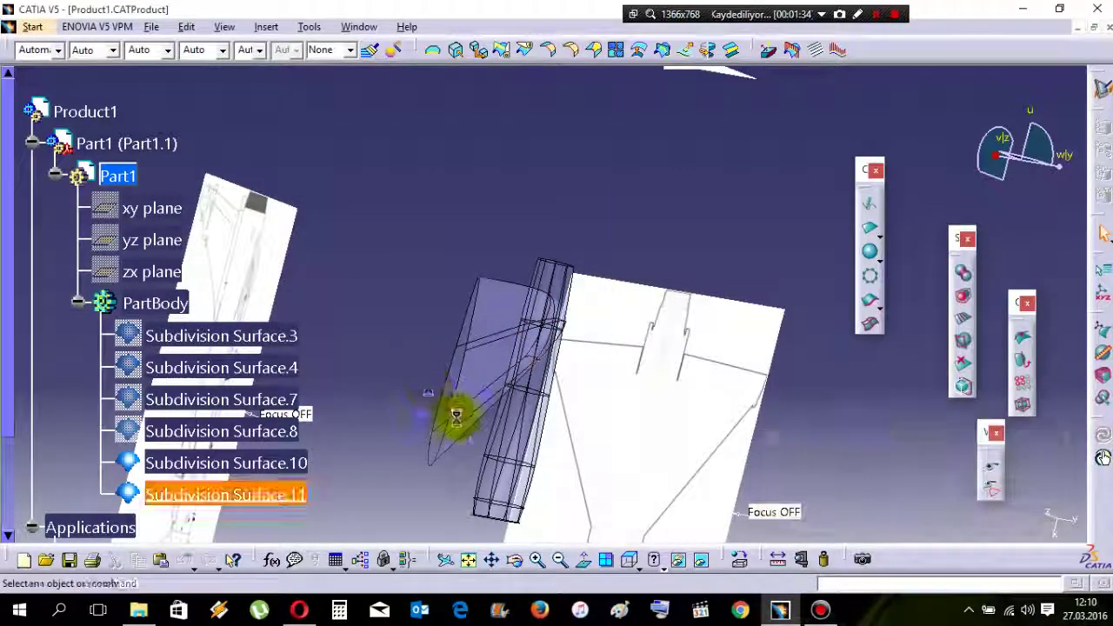
- Translate the extruded wingtip edge outward to the outer limit of the wing on the top blueprint
click(993, 472)
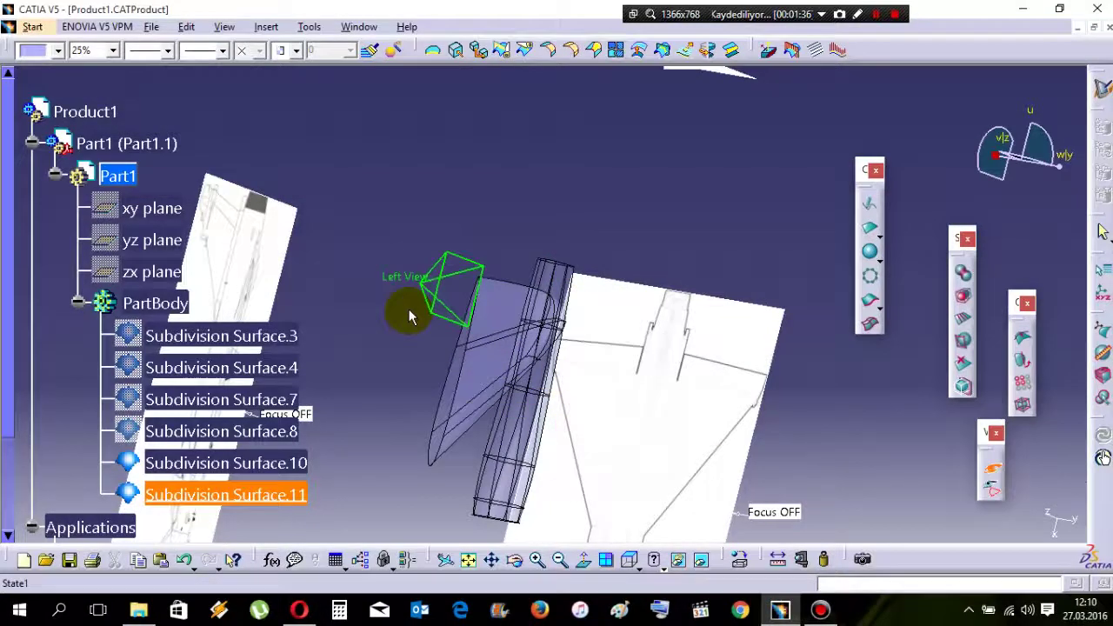
click(411, 316)
click(992, 468)
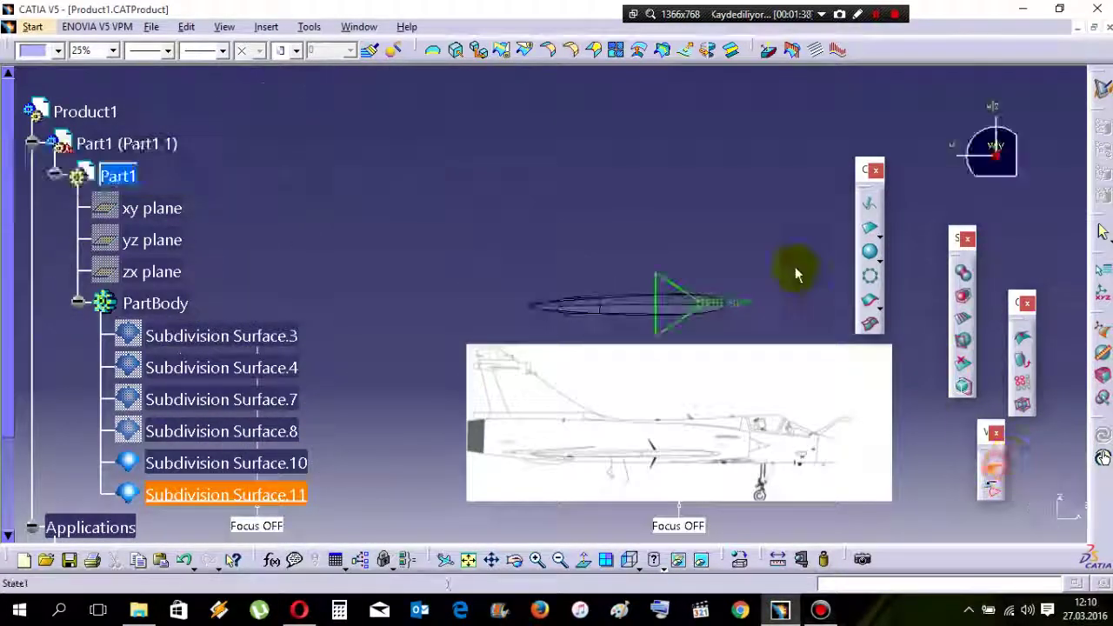
click(640, 159)
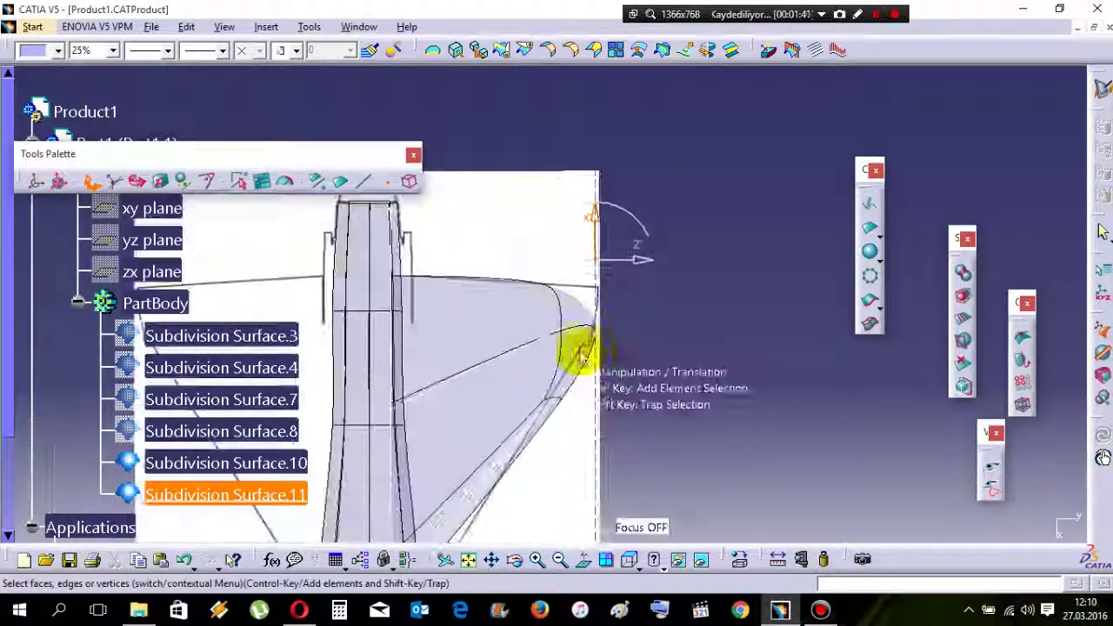
middle_drag(600, 356, 394, 296)
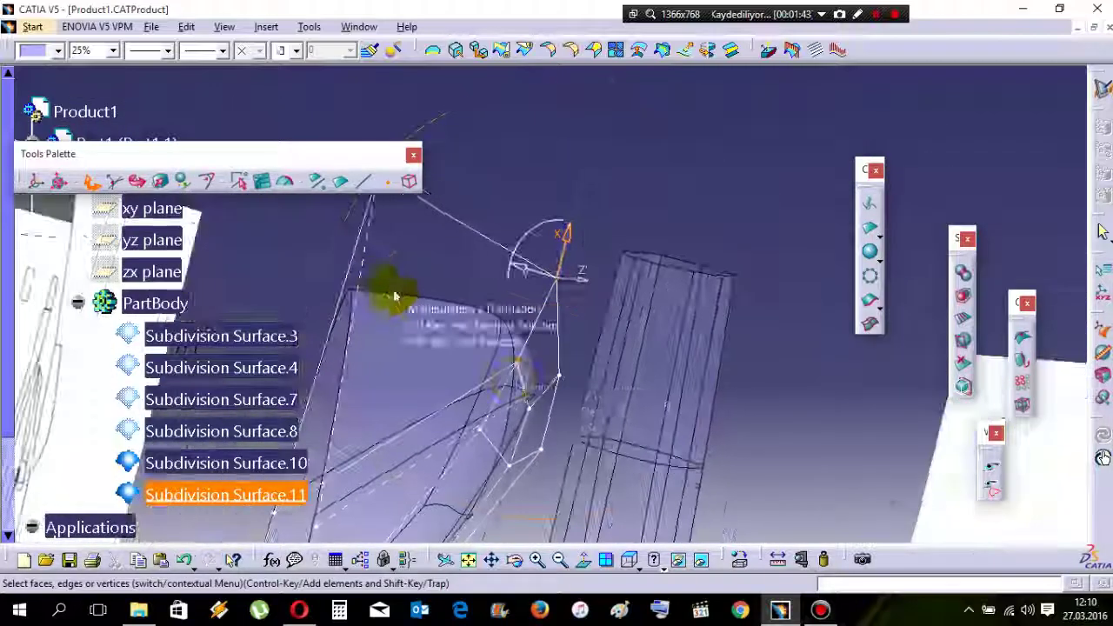
click(987, 467)
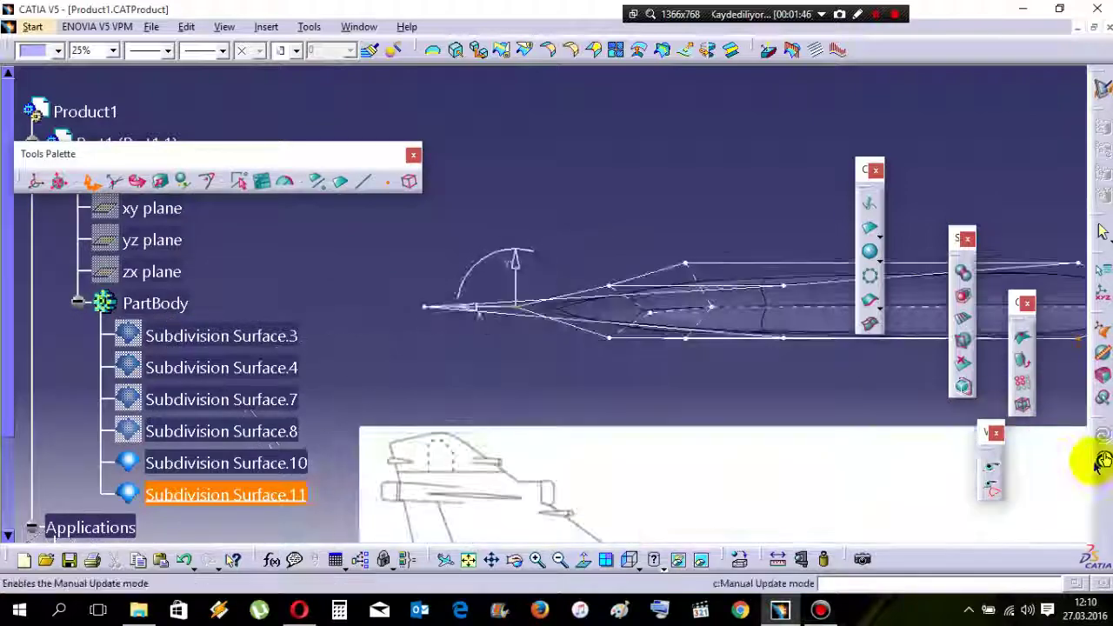
click(989, 467)
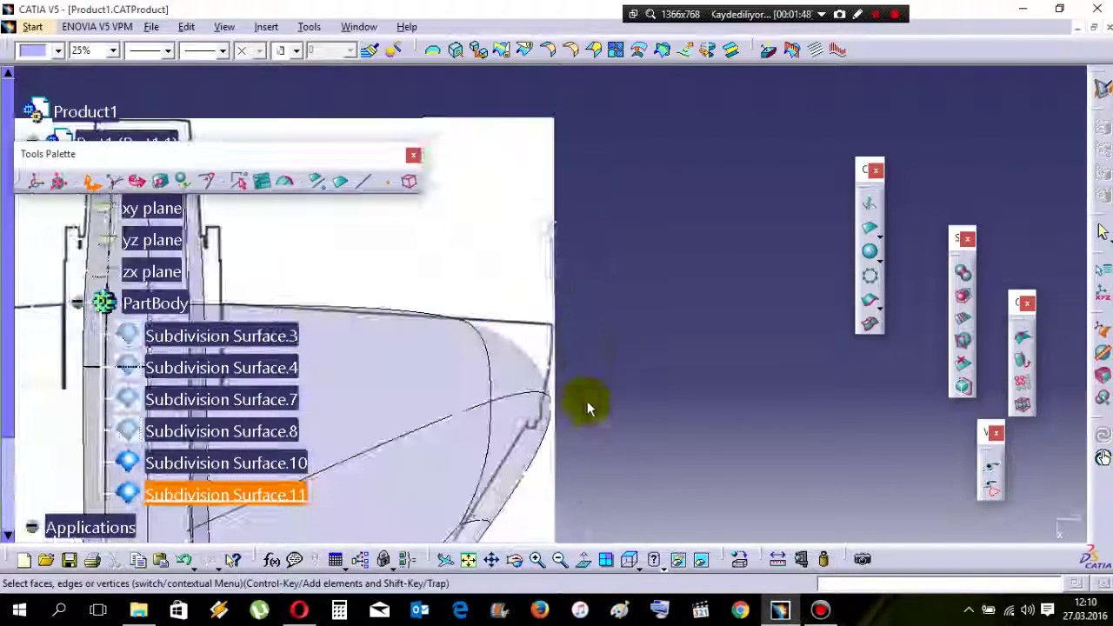
right_click(654, 317)
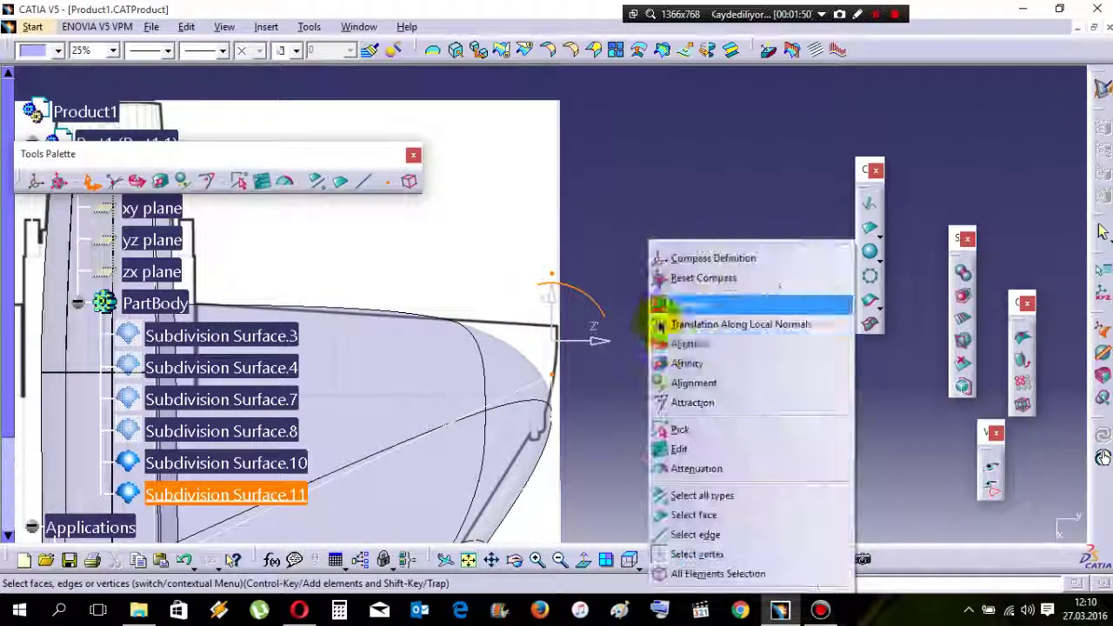
click(671, 306)
drag(575, 338, 623, 344)
key(Escape)
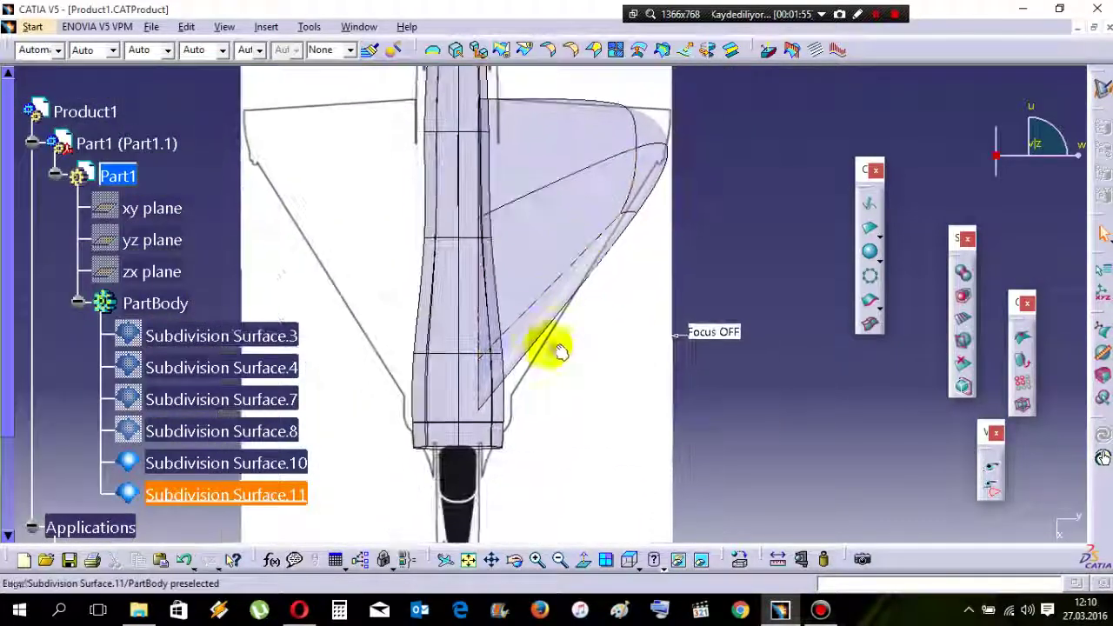
- Translate the front root edge of the wing forward along the fuselage to bring the leading edge closer to the top blueprint
double_click(561, 351)
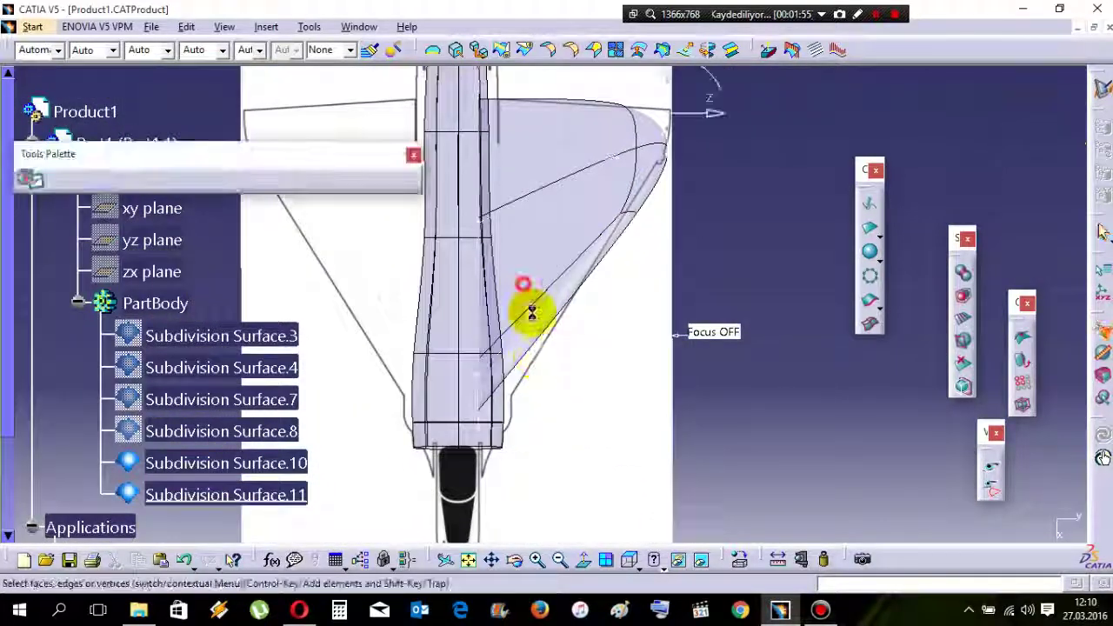
click(495, 376)
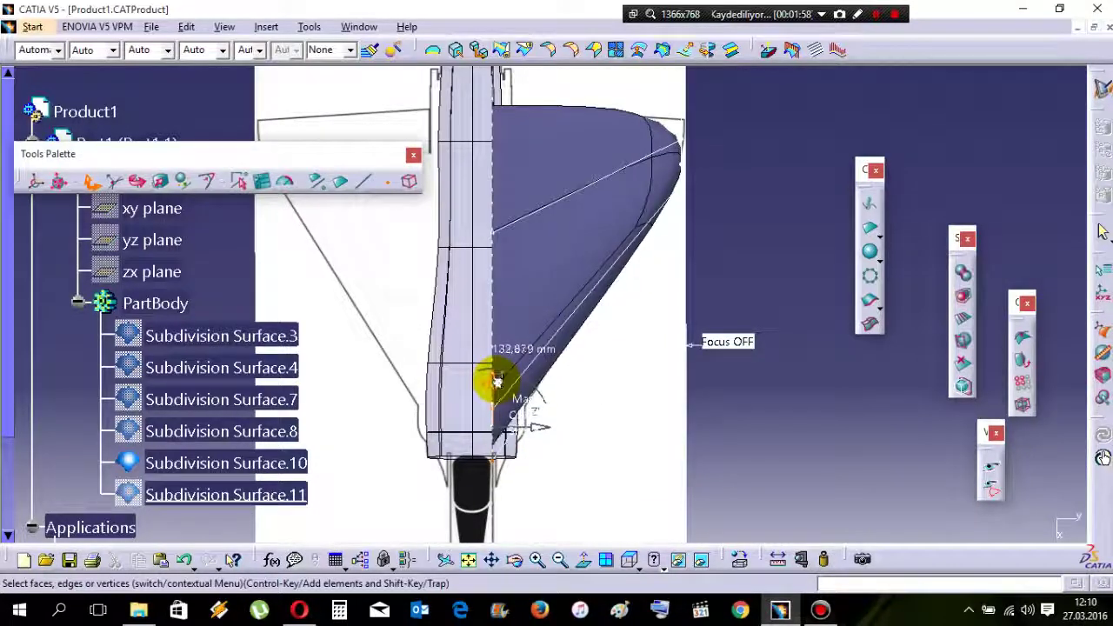
click(608, 280)
- Select all elements of the wing mesh and translate them down to the wing level on the front blueprint
click(989, 471)
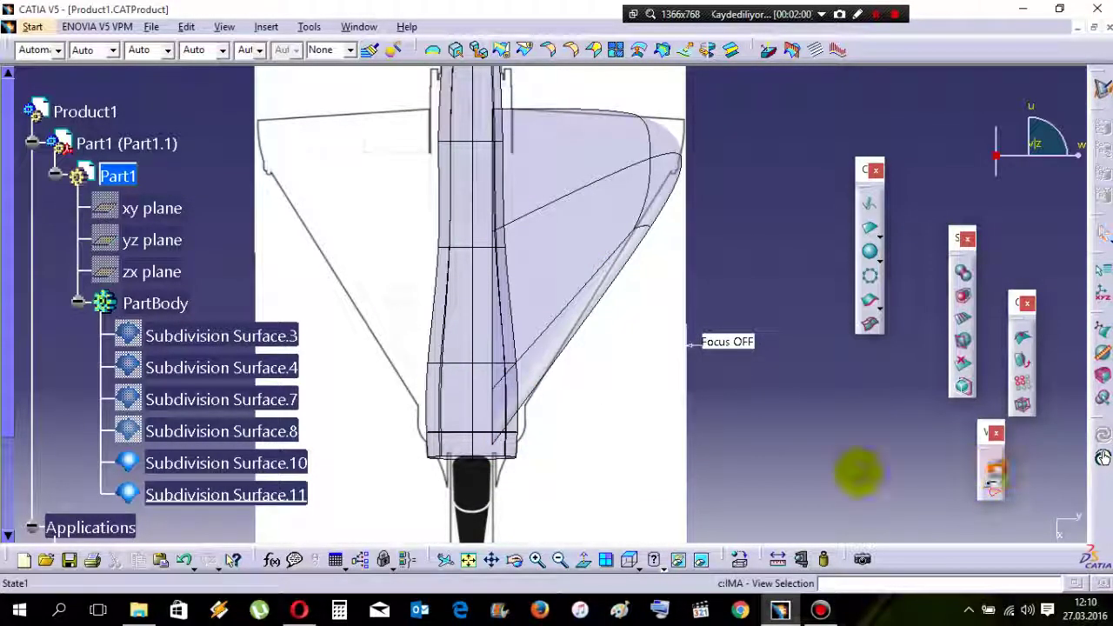
middle_drag(566, 494, 589, 377)
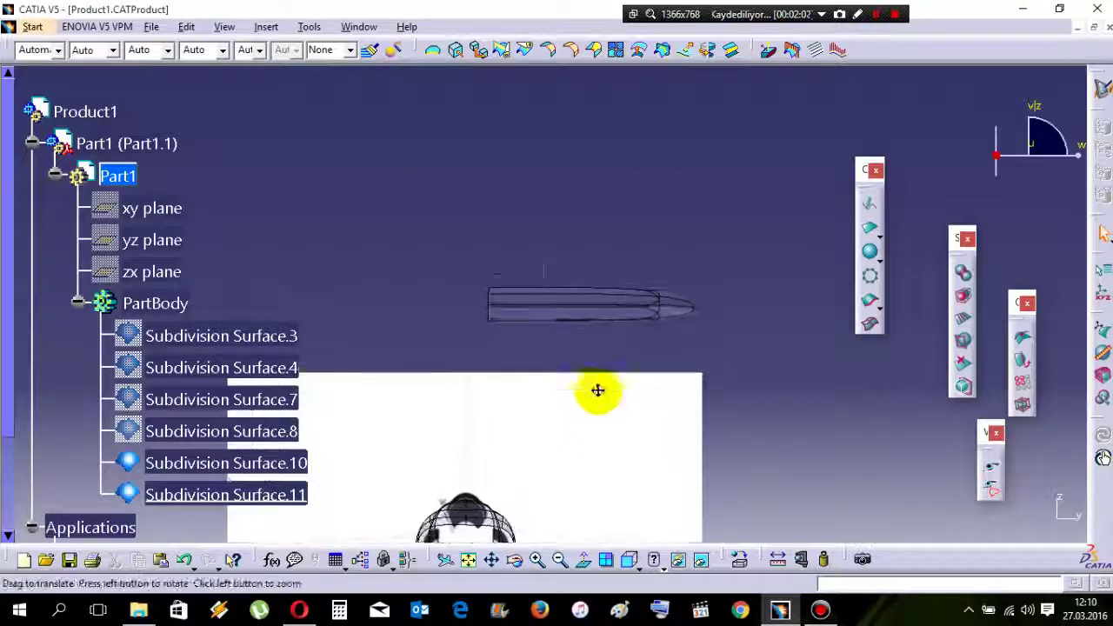
double_click(601, 208)
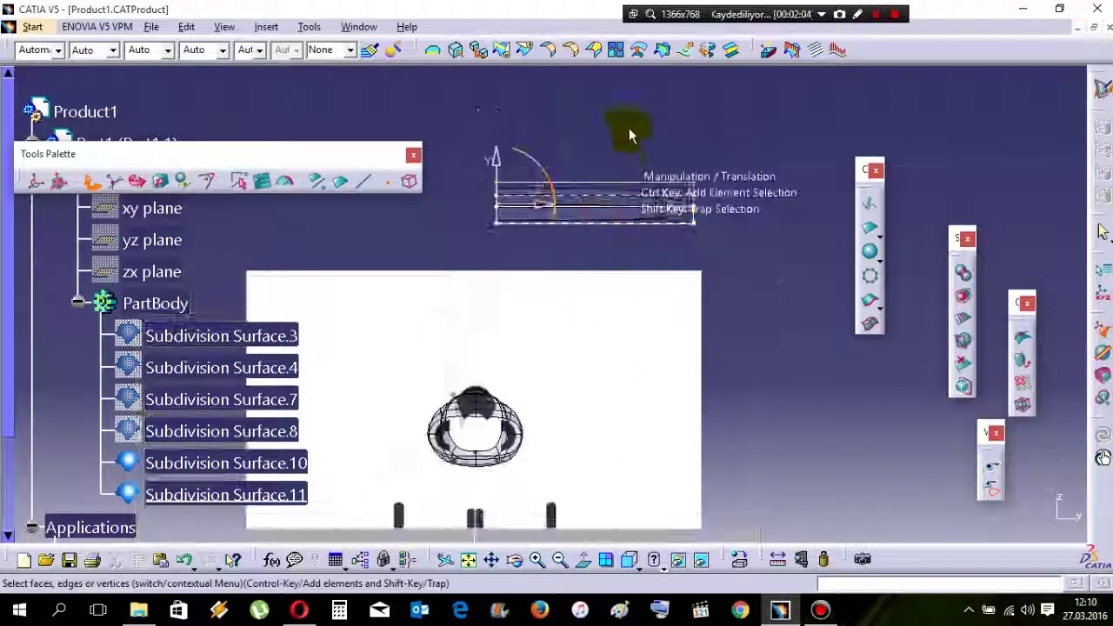
right_click(628, 112)
click(669, 442)
right_click(614, 109)
click(604, 148)
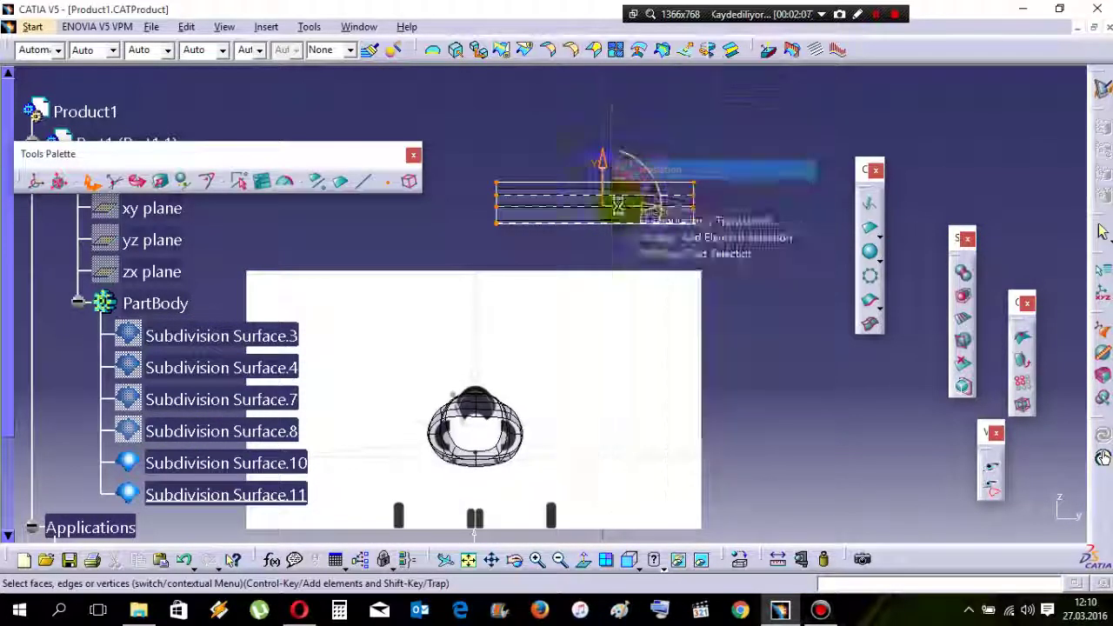
drag(601, 247, 607, 401)
- Reduce the wingtip edge's thickness with Affinity and translate it down onto the wing drawn in the front blueprint
middle_drag(572, 467, 666, 423)
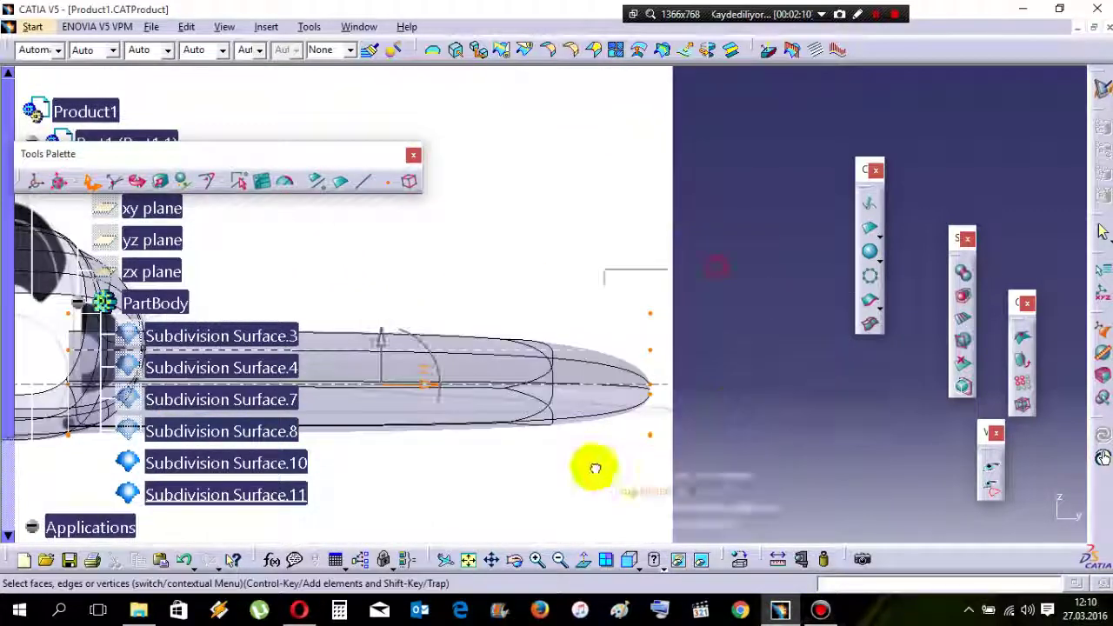
right_click(709, 228)
click(730, 331)
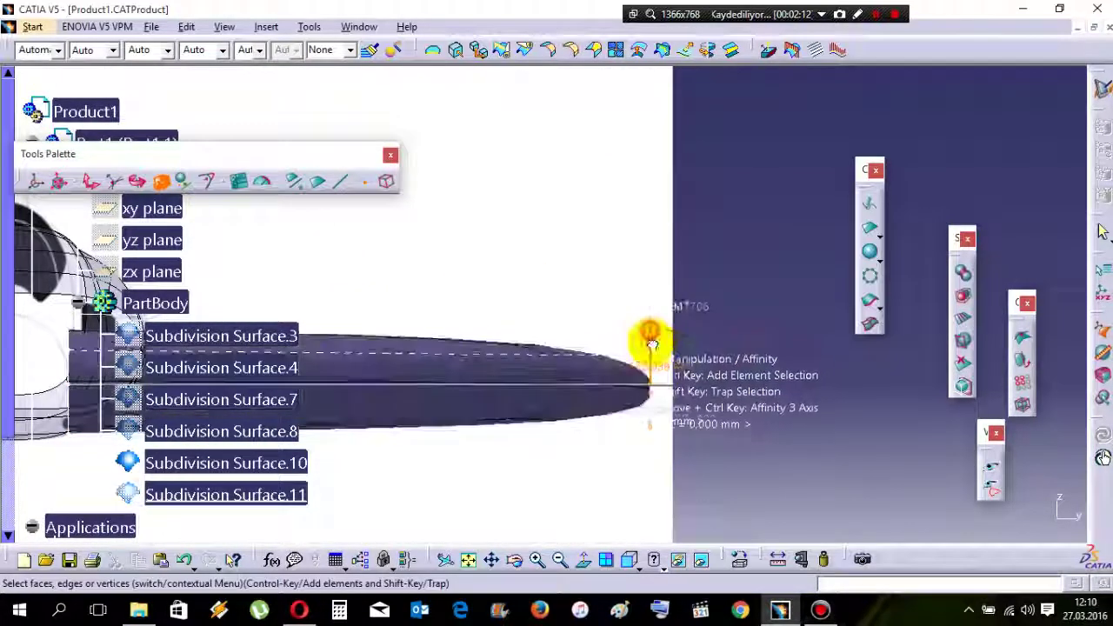
right_click(658, 348)
click(708, 324)
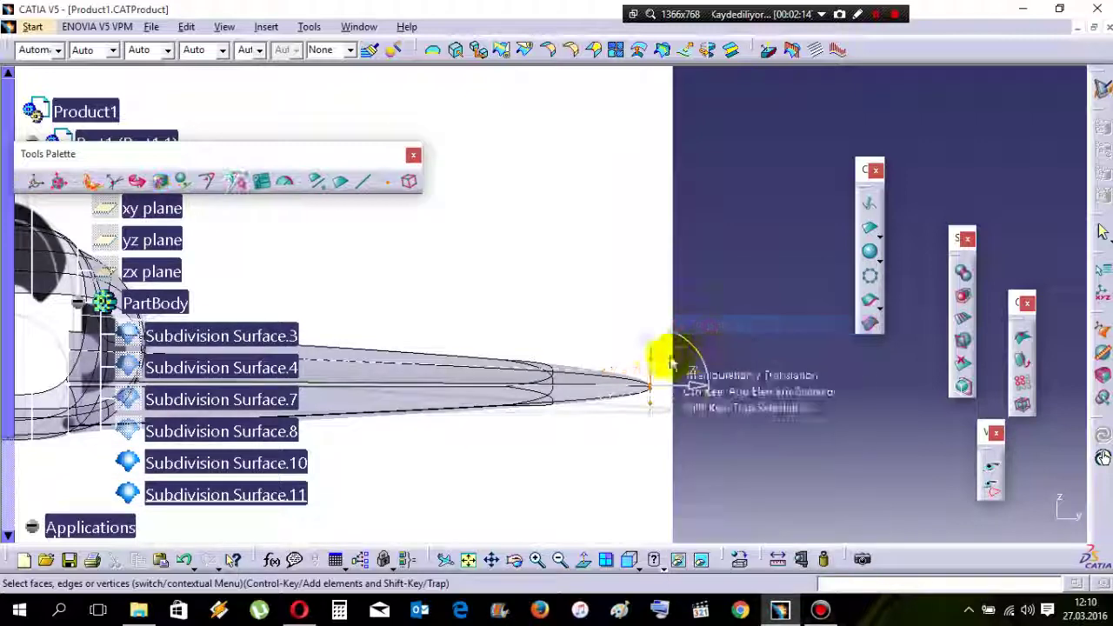
drag(649, 359, 535, 370)
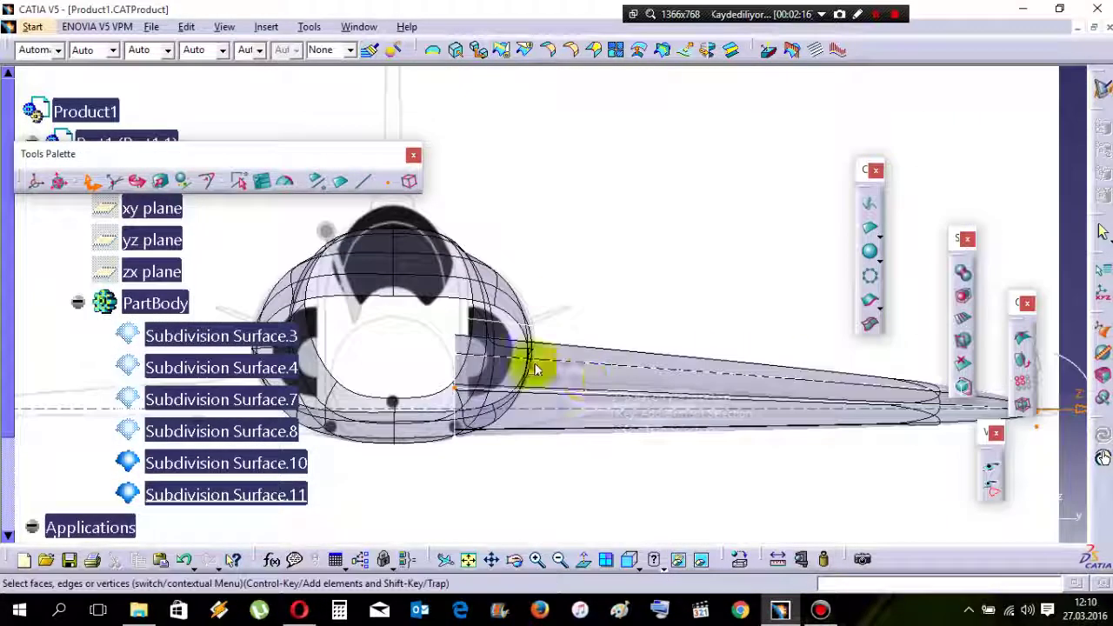
- Reduce the wing root edge's thickness with Affinity and translate it down to match the front blueprint
right_click(503, 246)
click(505, 340)
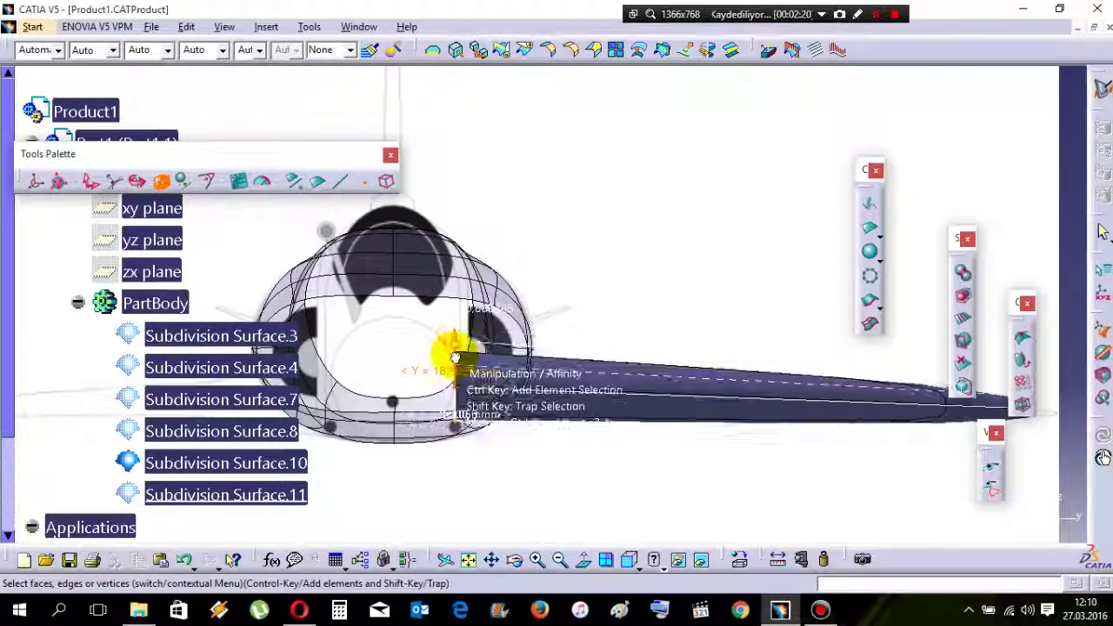
right_click(566, 261)
click(600, 309)
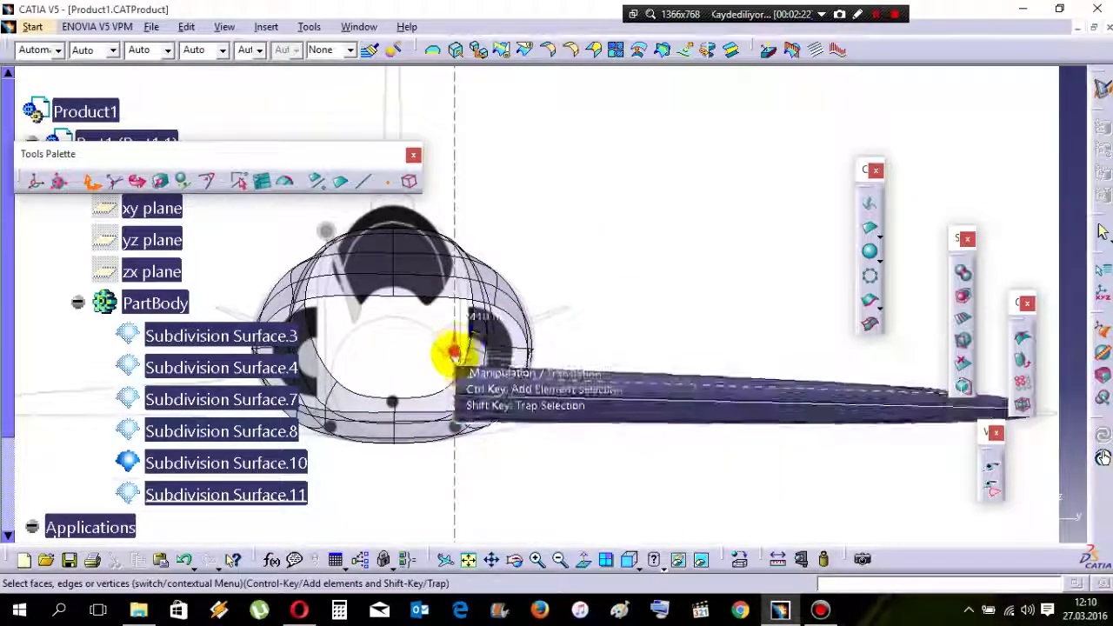
right_click(532, 291)
click(578, 397)
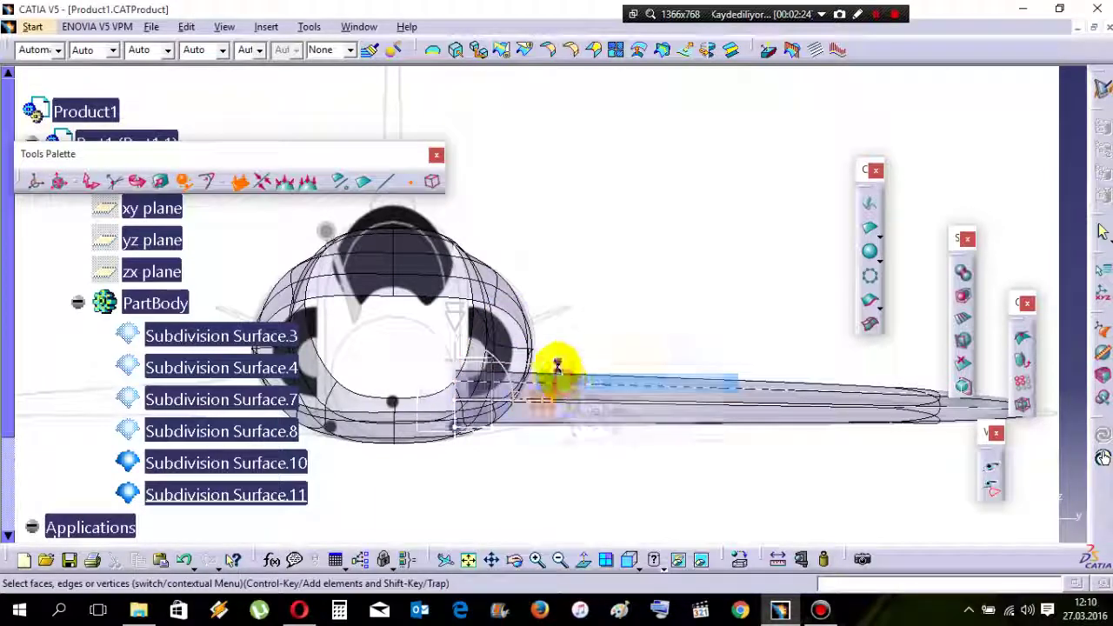
right_click(561, 365)
click(592, 364)
- Thin the wingtip edge further with Affinity against the front blueprint
middle_drag(577, 348, 541, 364)
middle_drag(740, 438, 674, 444)
right_click(716, 224)
click(748, 325)
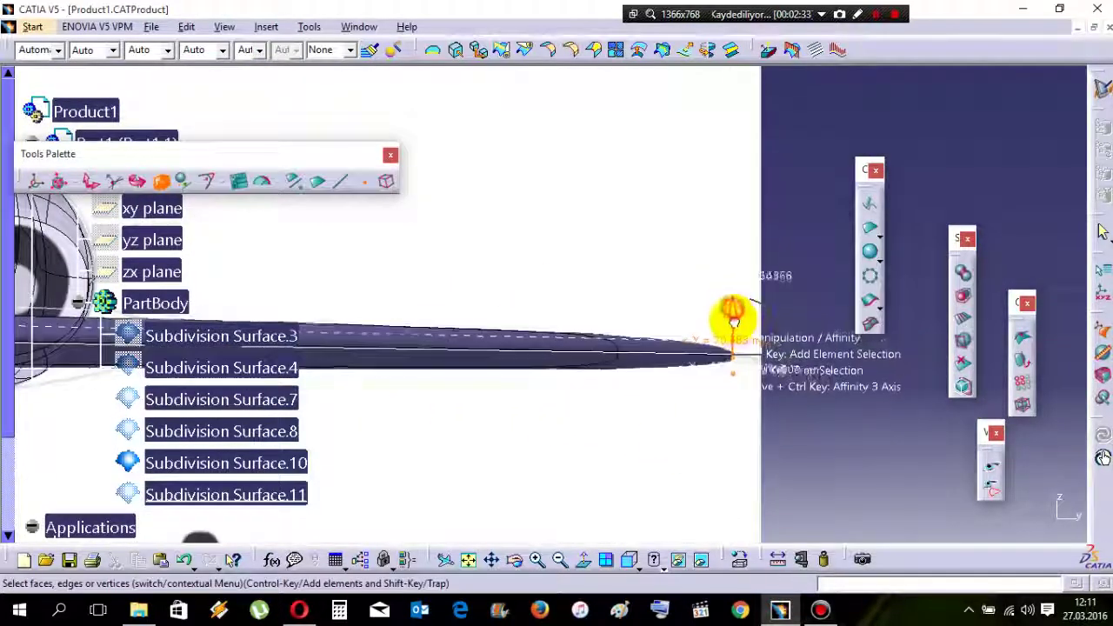
middle_drag(734, 329, 839, 443)
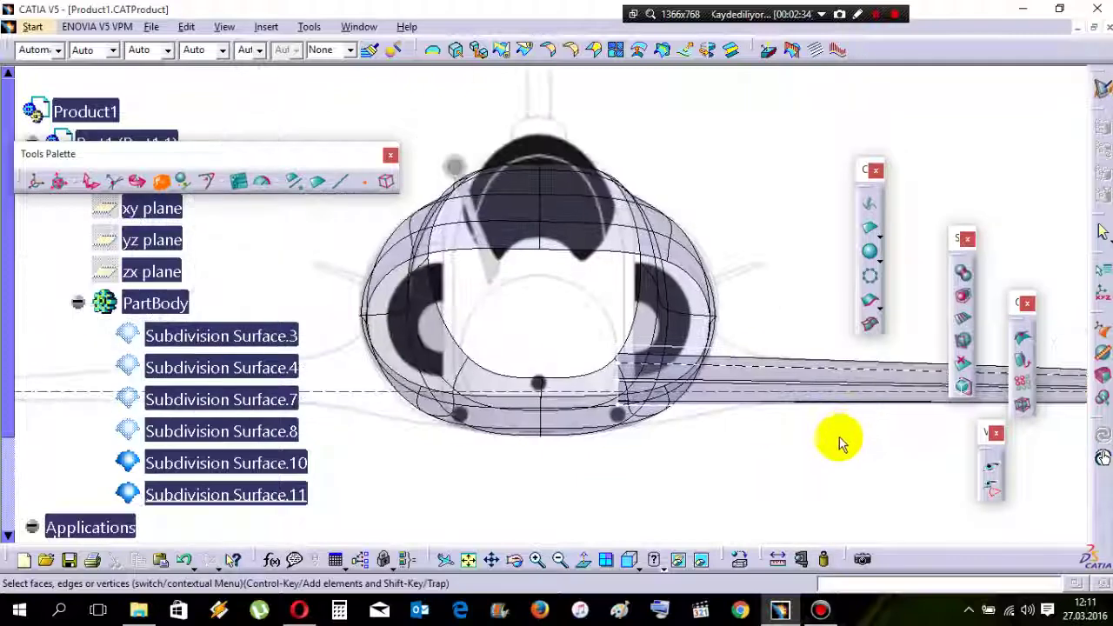
middle_drag(755, 376, 711, 417)
- Select the wingtip edges in the top view and apply Attraction with a weight of 100%
click(865, 467)
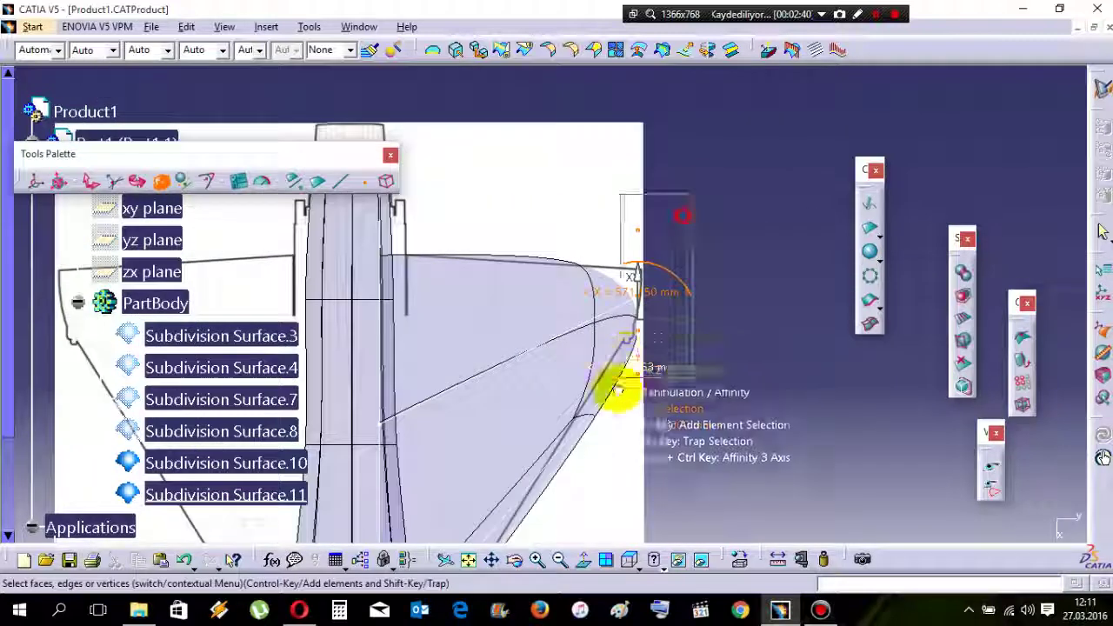
right_click(715, 172)
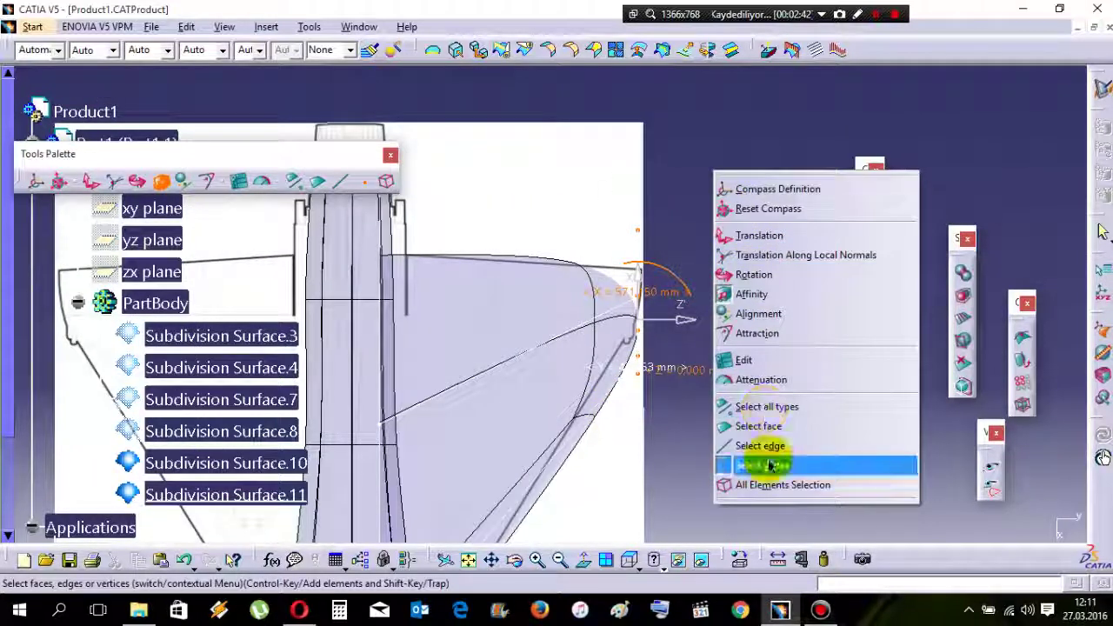
click(763, 333)
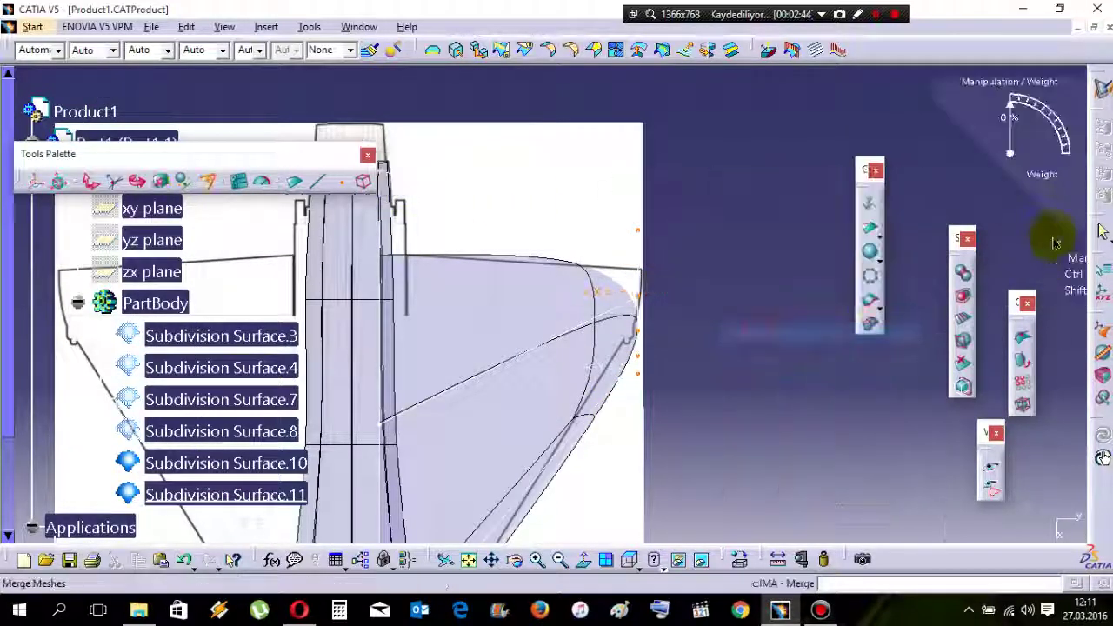
drag(1006, 112, 1074, 167)
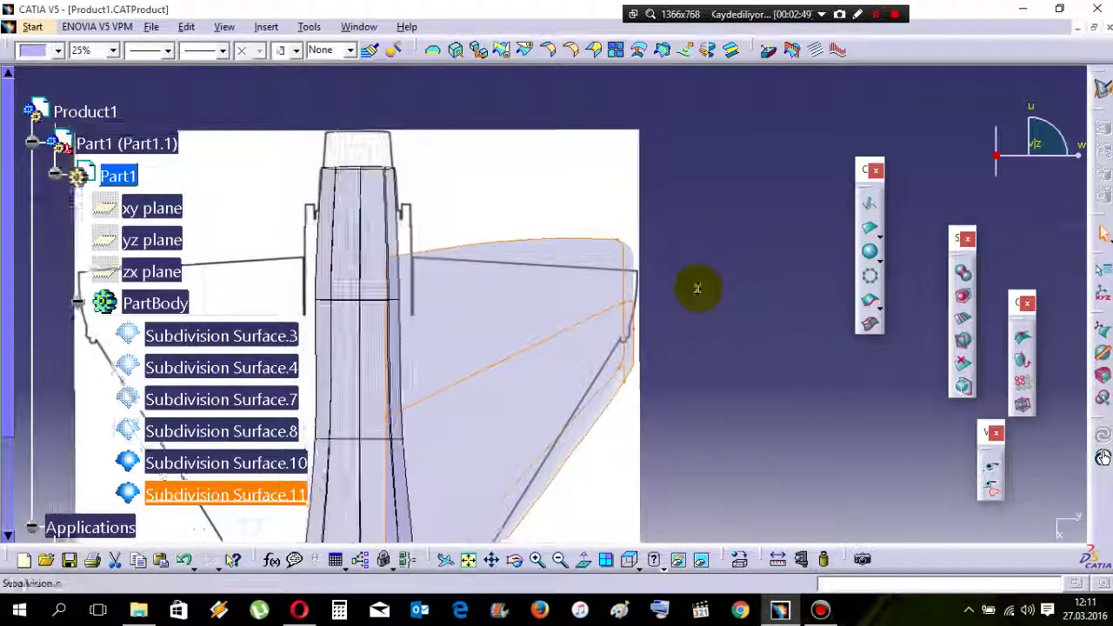
- Shorten the sharpened wingtip edge with Affinity to fit the tip chord on the top blueprint
right_click(685, 221)
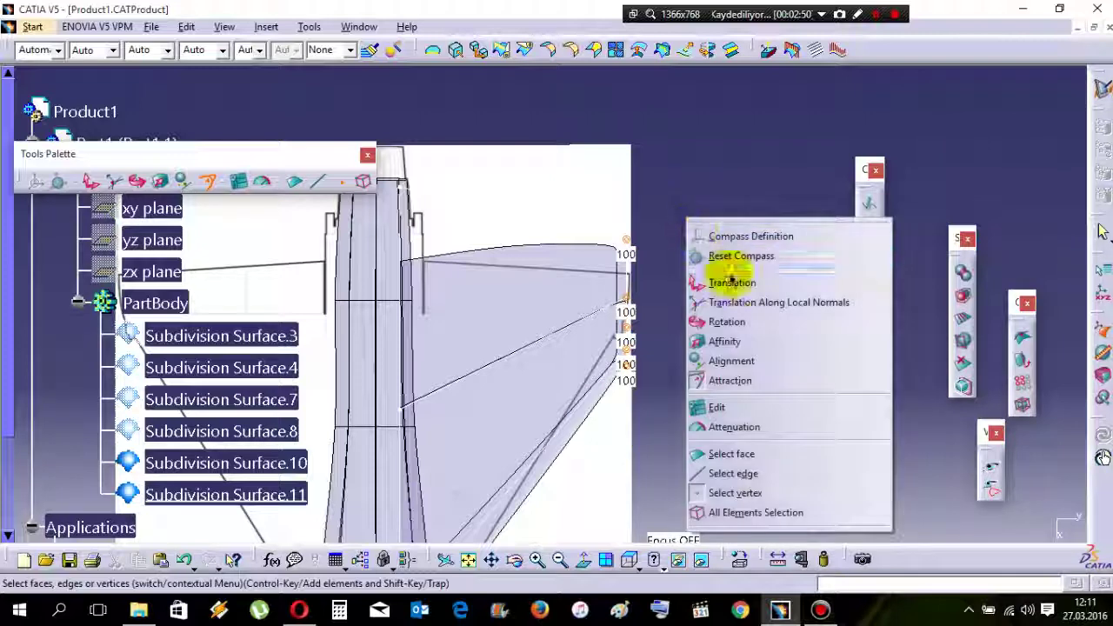
click(733, 342)
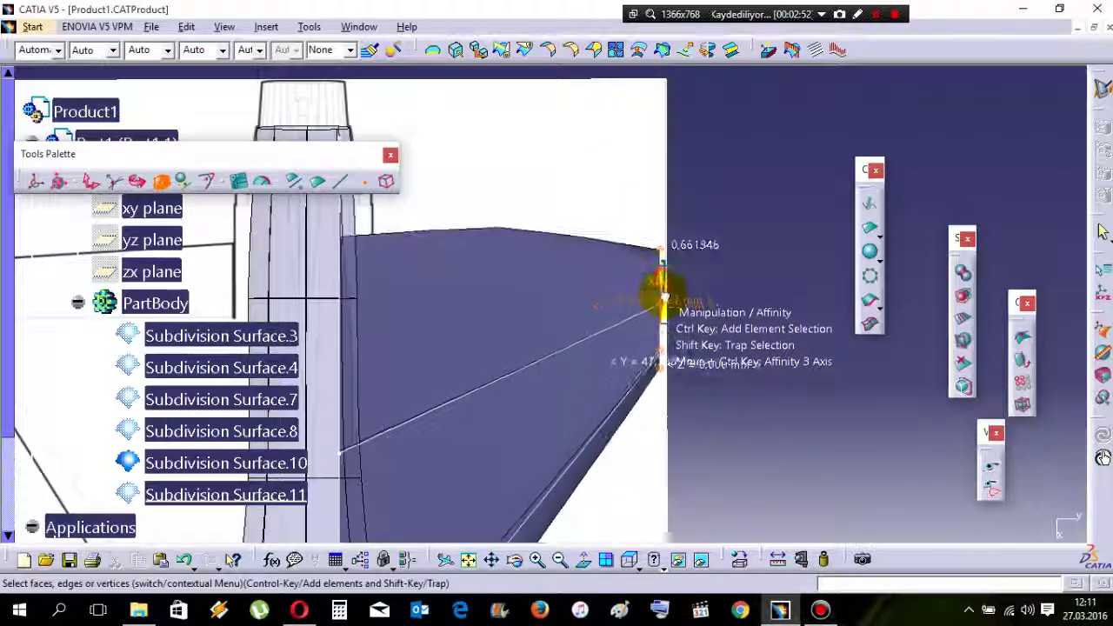
click(704, 271)
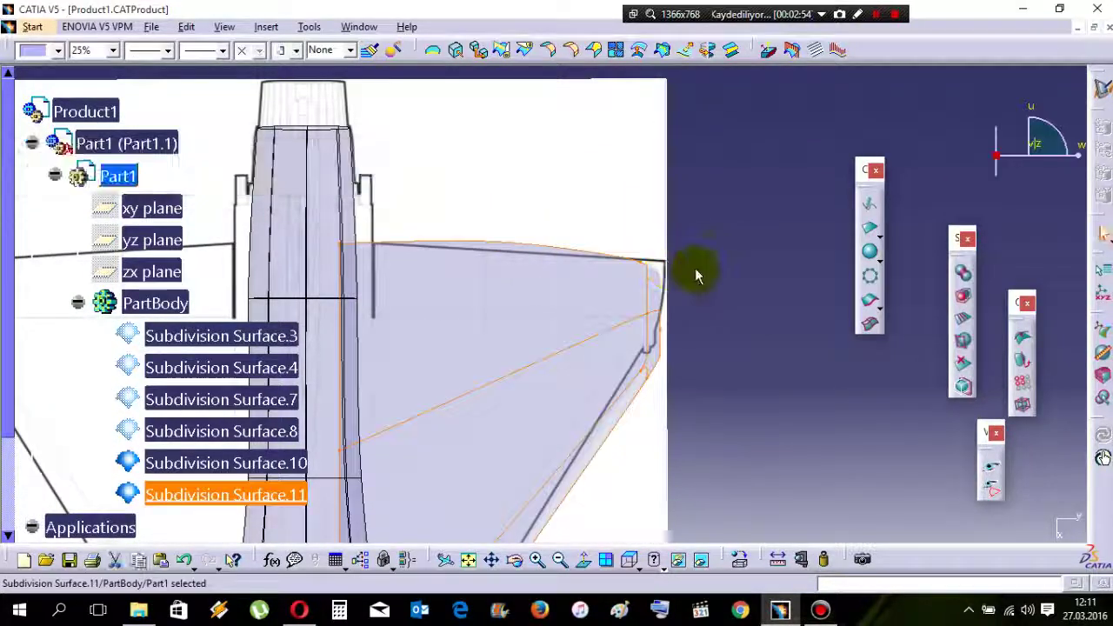
- Edit the wing from the front and flatten the sharpened wingtip's thickness with Affinity
middle_drag(666, 323, 1016, 439)
middle_drag(543, 526, 643, 365)
double_click(644, 365)
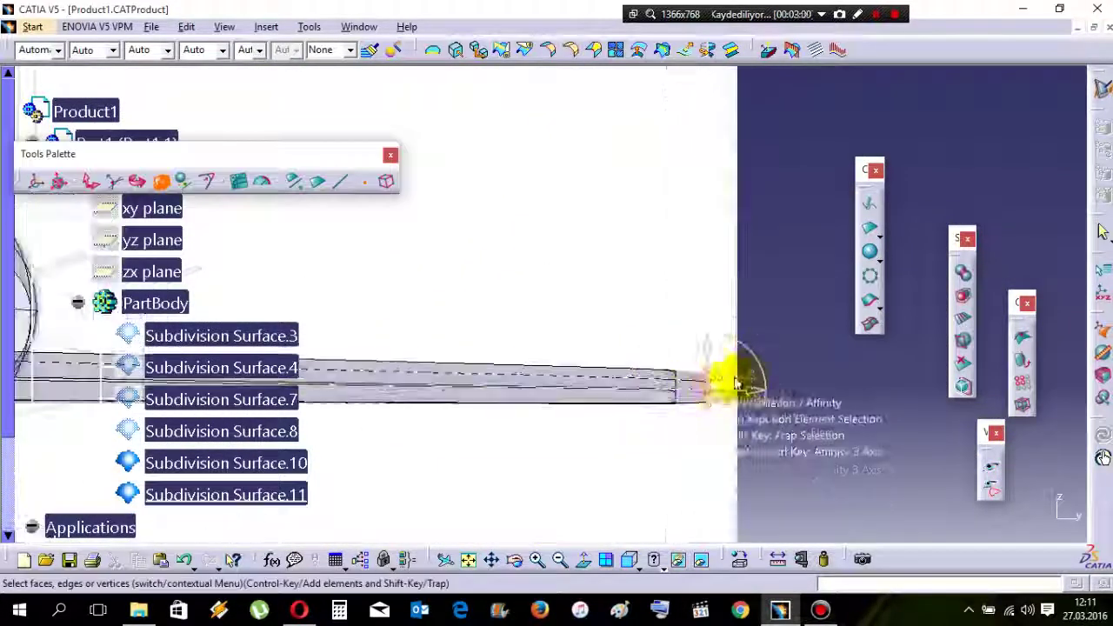
right_click(673, 237)
click(746, 380)
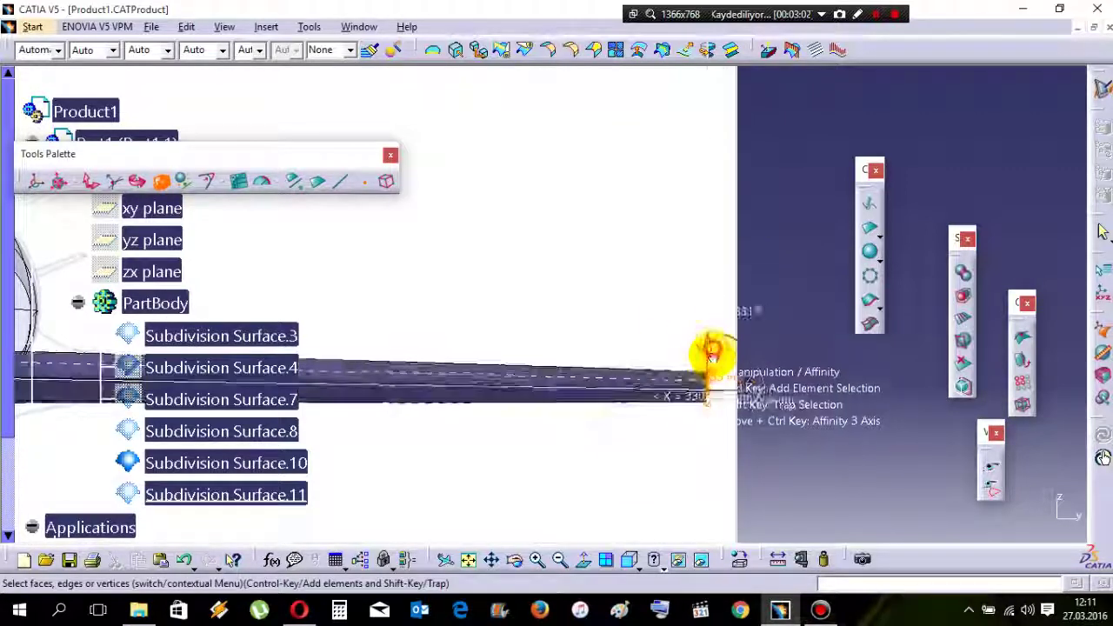
double_click(708, 269)
- Cut the wing's faces at mid-span across the trailing edge using Face Cutting with 1 section
middle_drag(790, 339, 1056, 485)
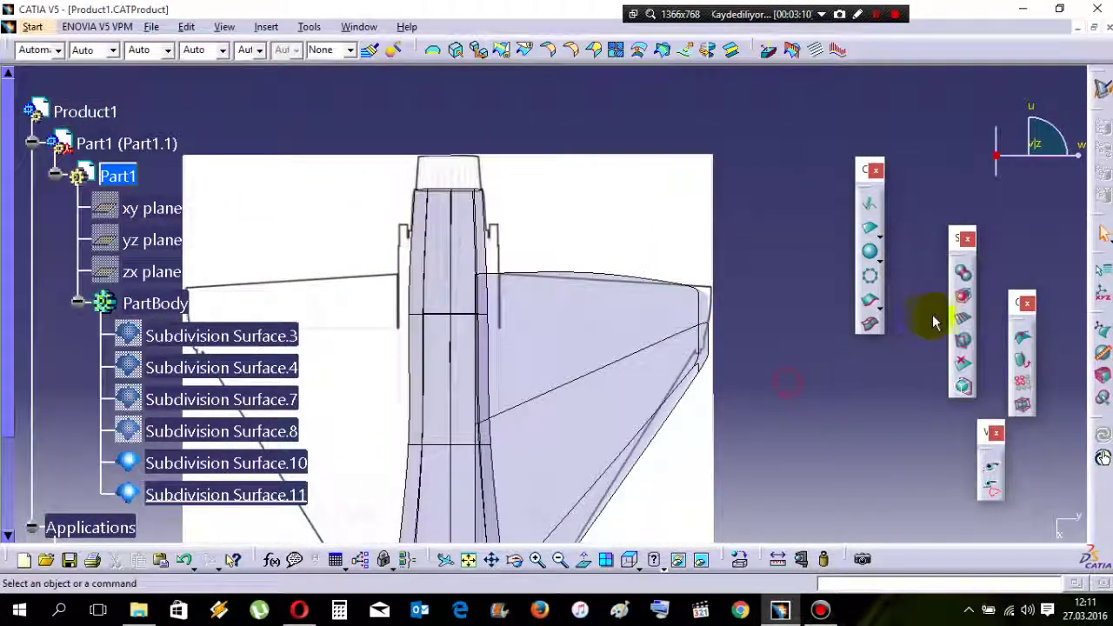
click(592, 283)
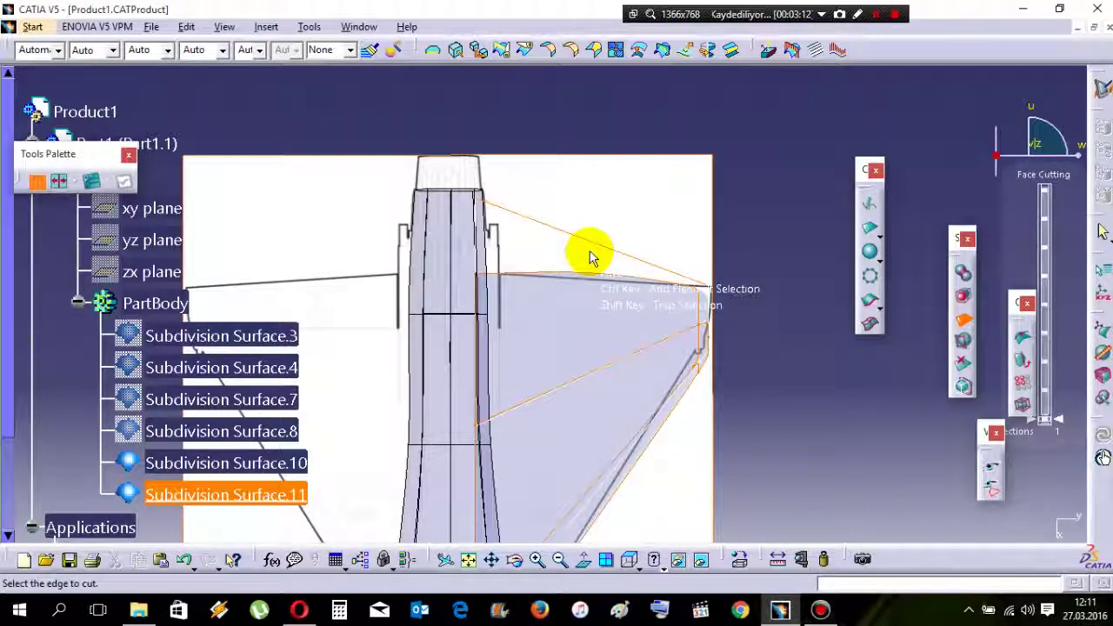
click(594, 241)
scroll(623, 269, up, 3)
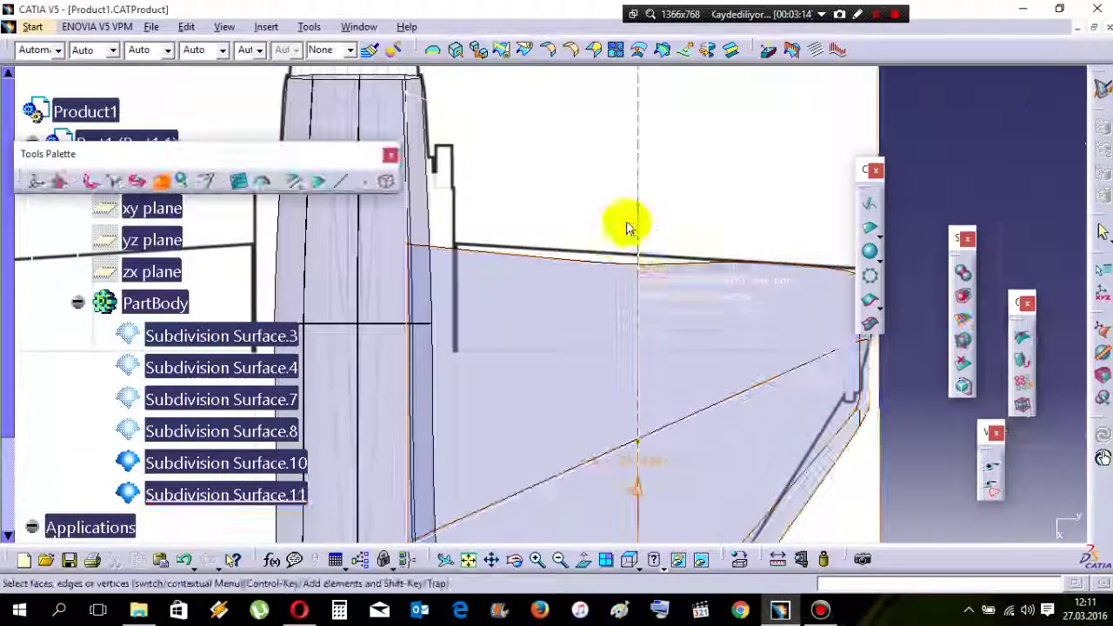
- Show the hidden nose surface and set the wing and fuselage surfaces to 100% opacity
mouse_move(628, 228)
middle_down()
mouse_move(670, 241)
mouse_move(638, 269)
mouse_move(617, 233)
middle_up()
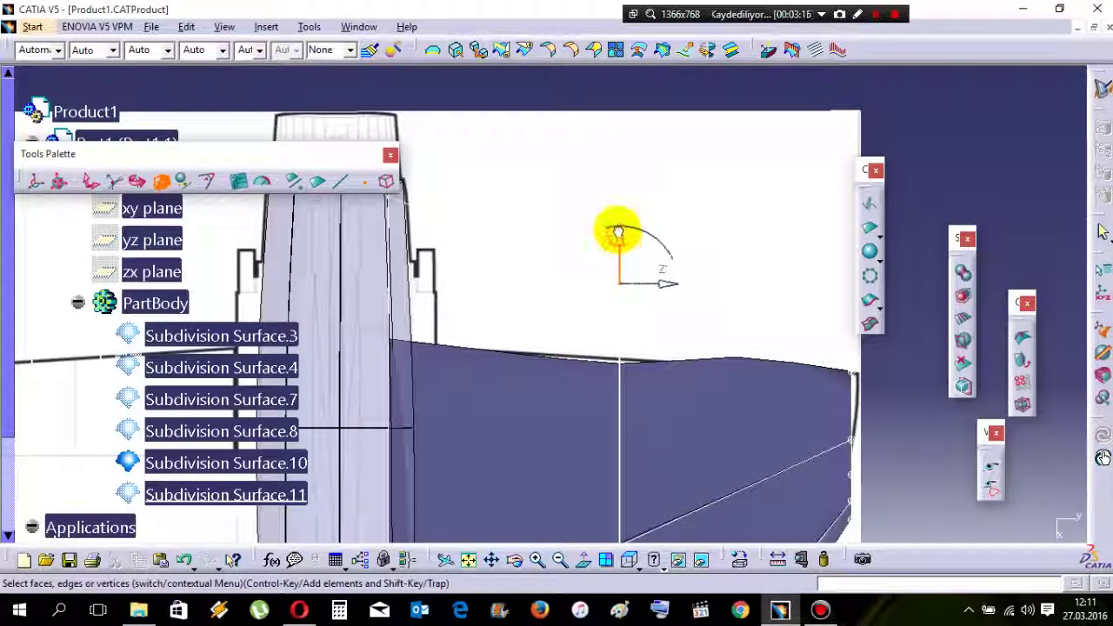
click(683, 255)
click(989, 474)
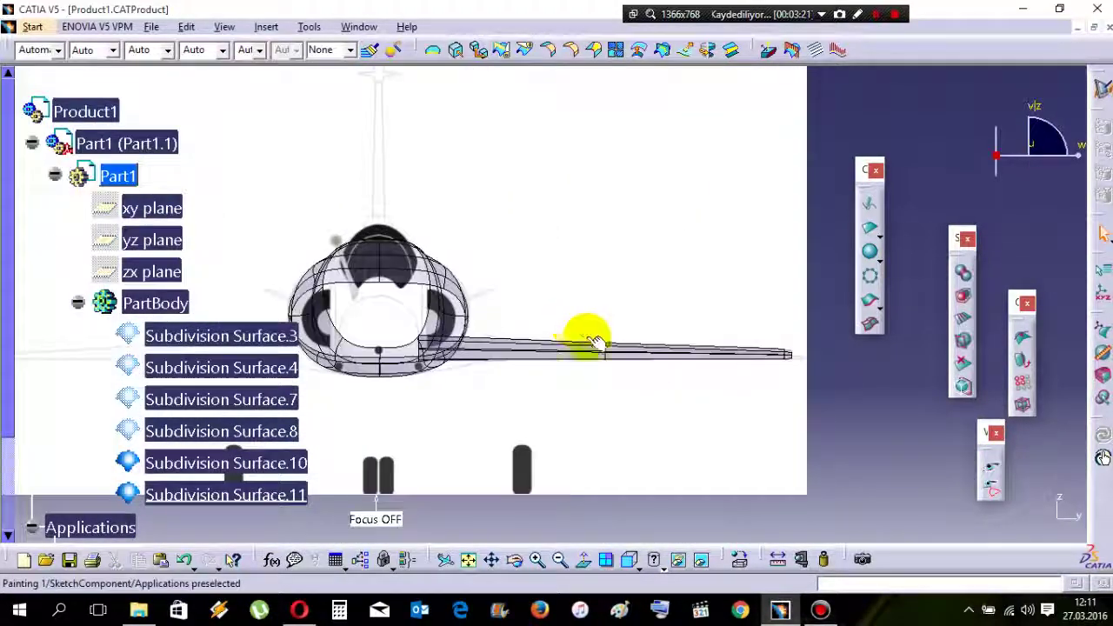
middle_drag(591, 325, 556, 374)
right_click(199, 432)
click(224, 186)
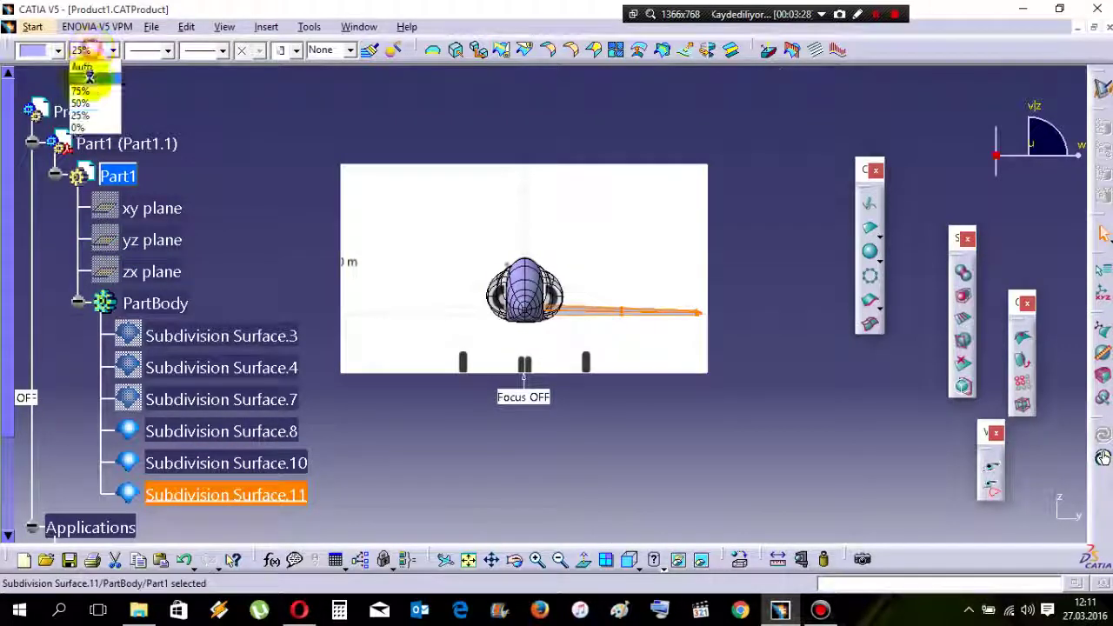
click(226, 100)
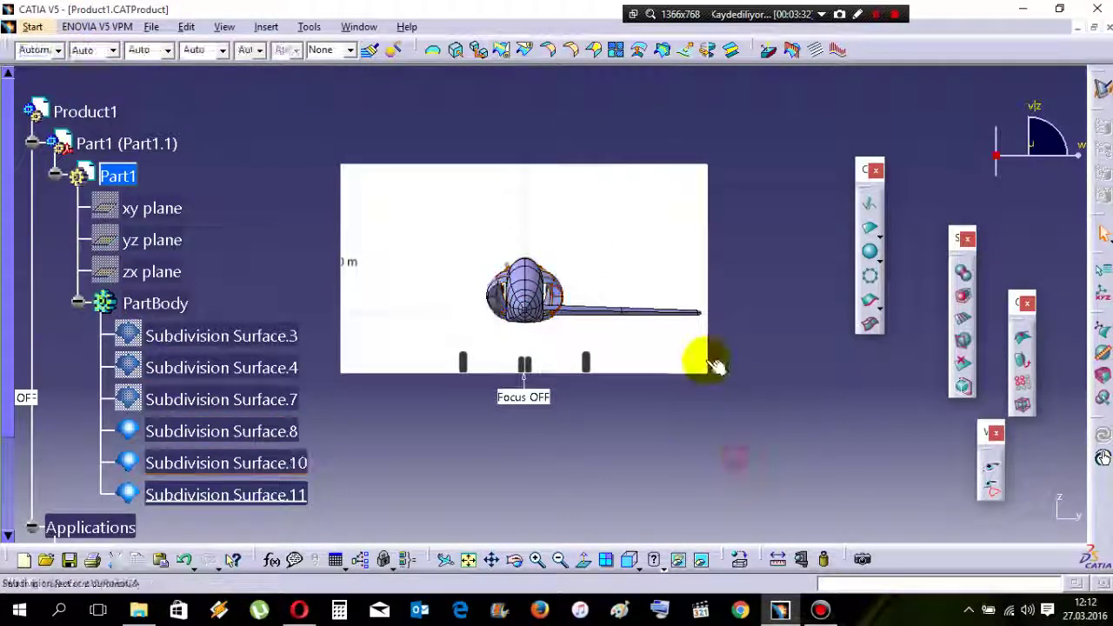
- Edit the wing from the top and translate its mid-span trailing edge to the trailing-edge line of the blueprint
middle_drag(715, 367, 840, 461)
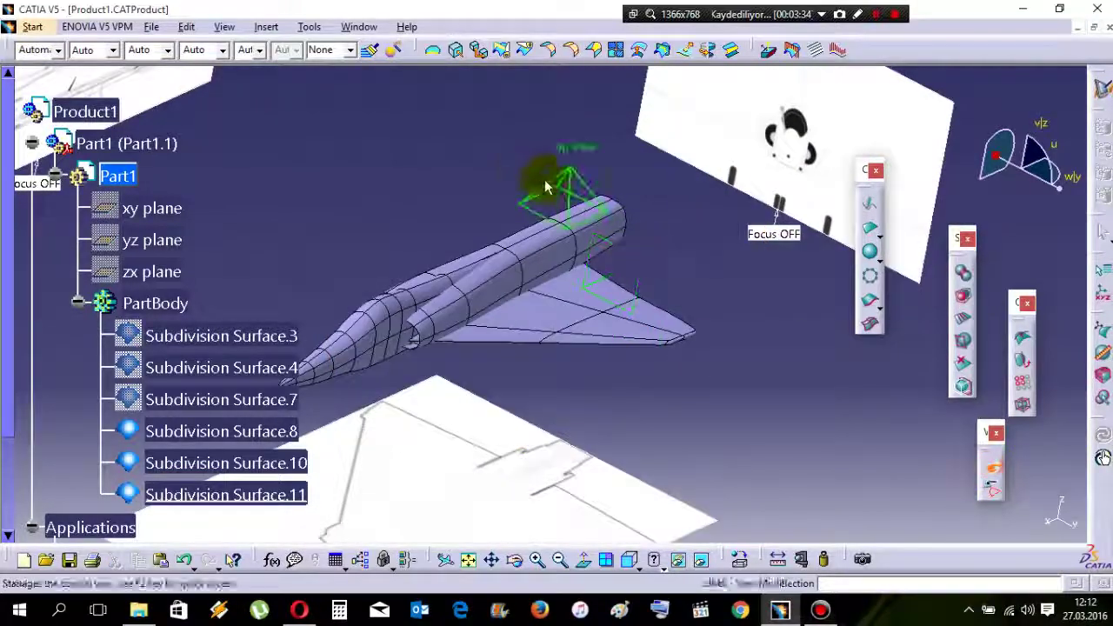
middle_drag(546, 186, 579, 335)
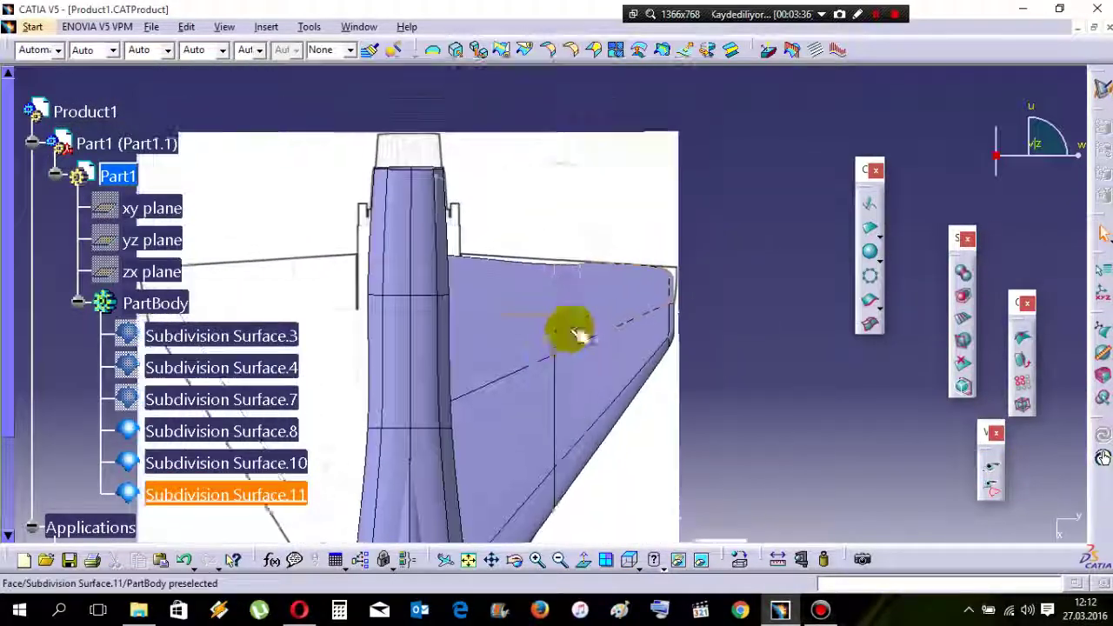
double_click(579, 335)
middle_drag(574, 385, 831, 432)
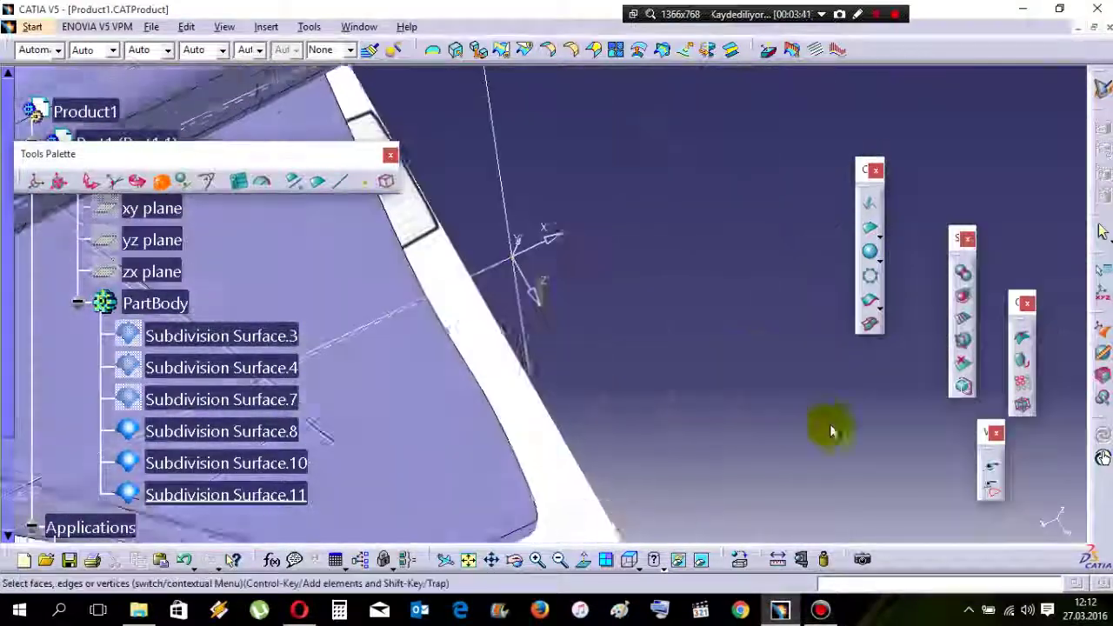
click(990, 465)
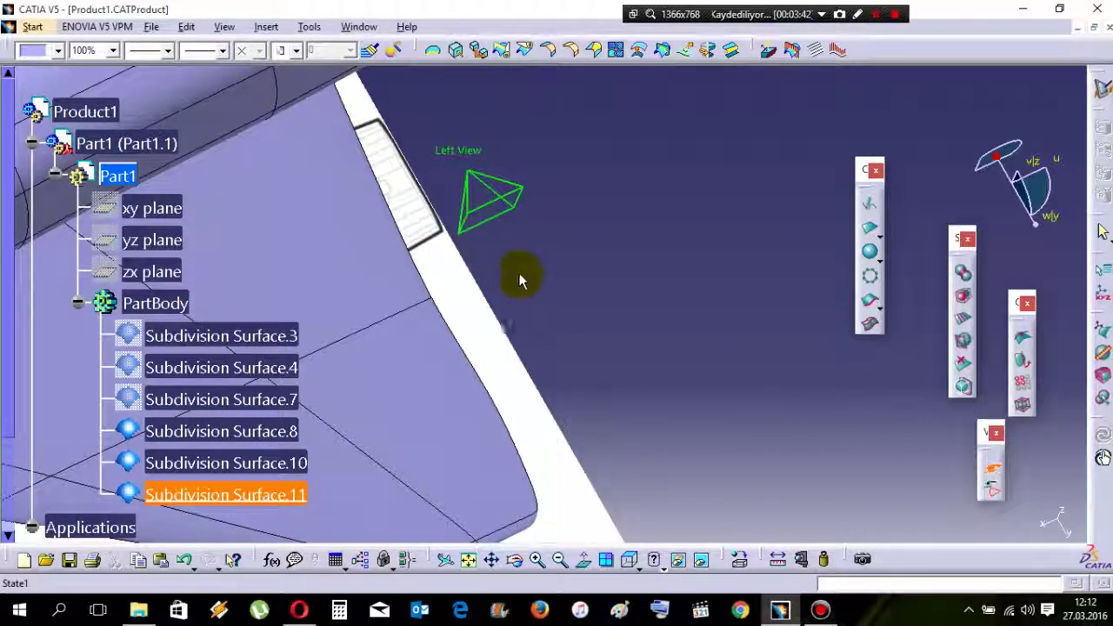
middle_drag(519, 280, 534, 198)
right_click(534, 198)
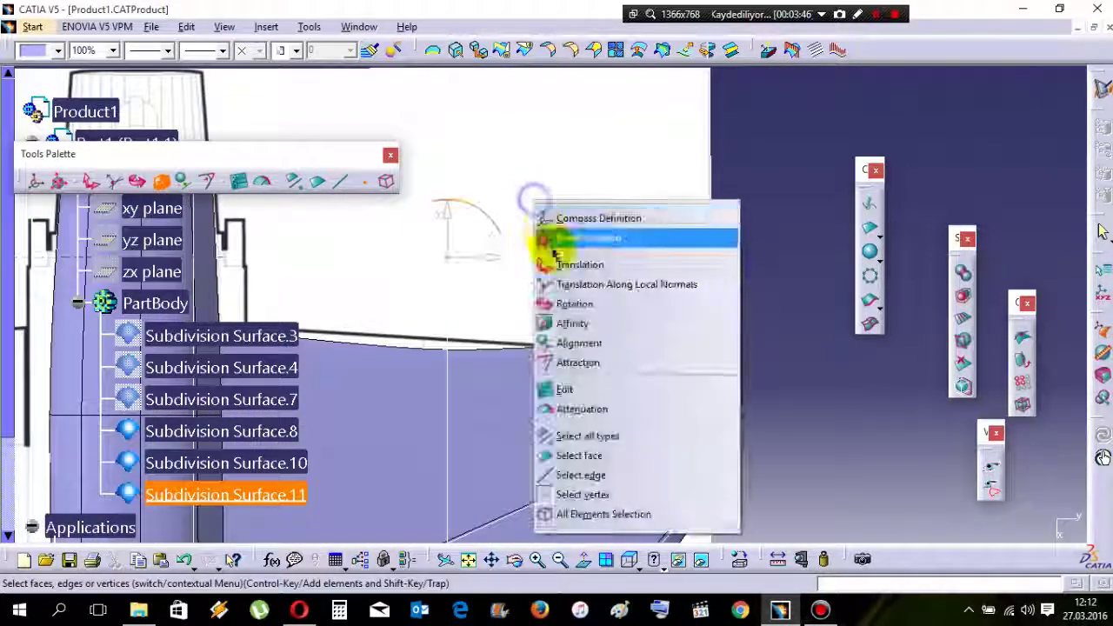
click(555, 244)
drag(493, 303, 579, 369)
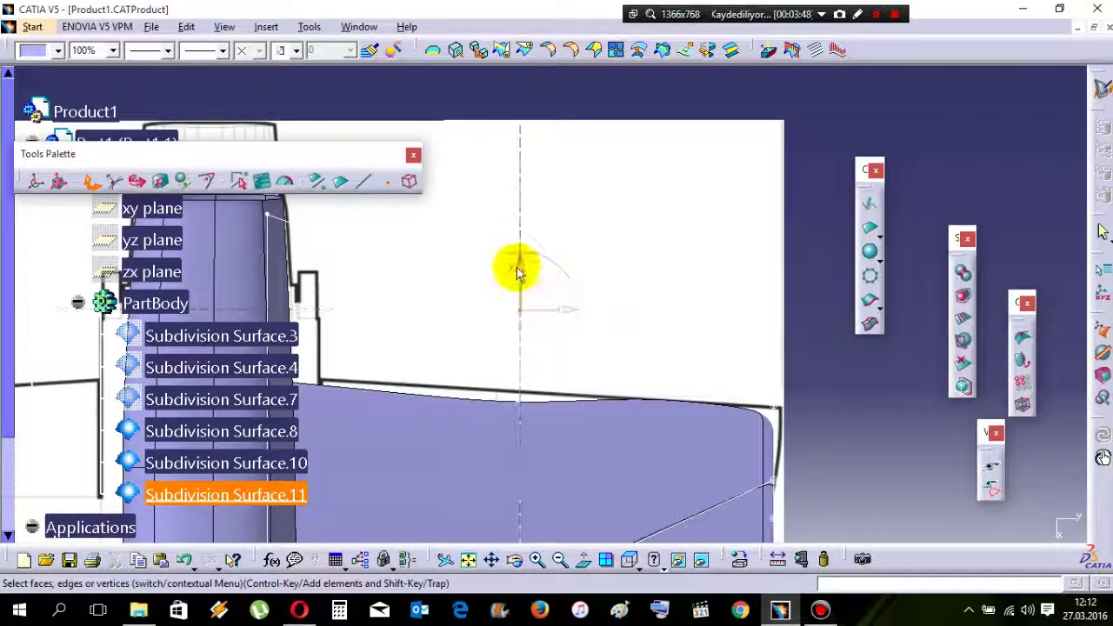
drag(518, 273, 721, 326)
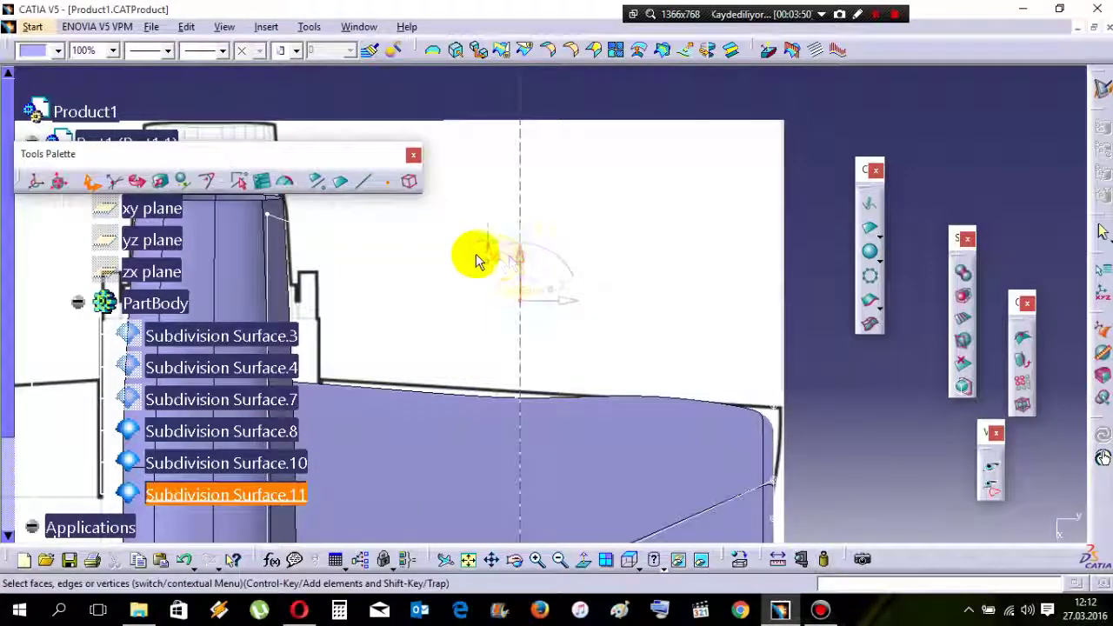
drag(522, 261, 811, 270)
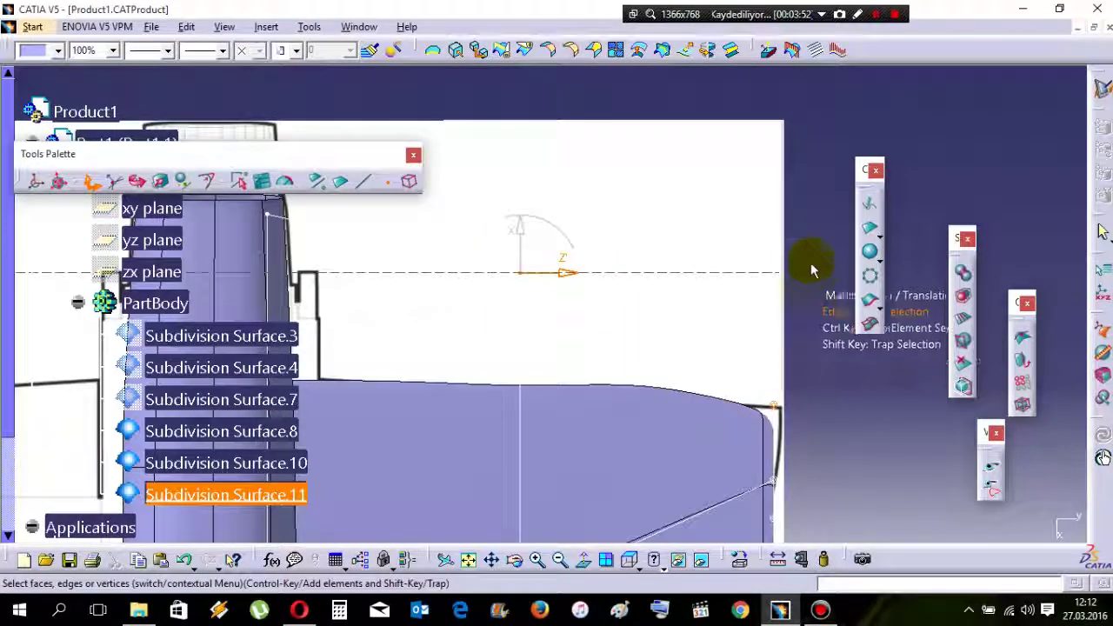
- Select the wingtip's trailing corner and set its Attraction weight to 65%
drag(725, 383, 790, 433)
drag(774, 359, 938, 393)
click(262, 178)
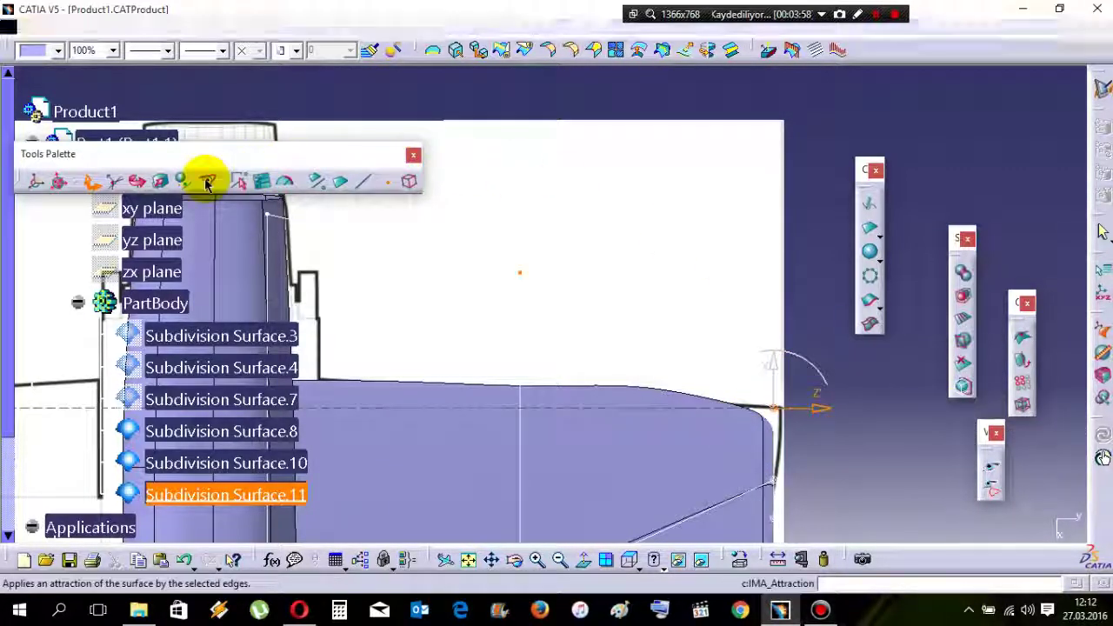
drag(1093, 186, 1013, 140)
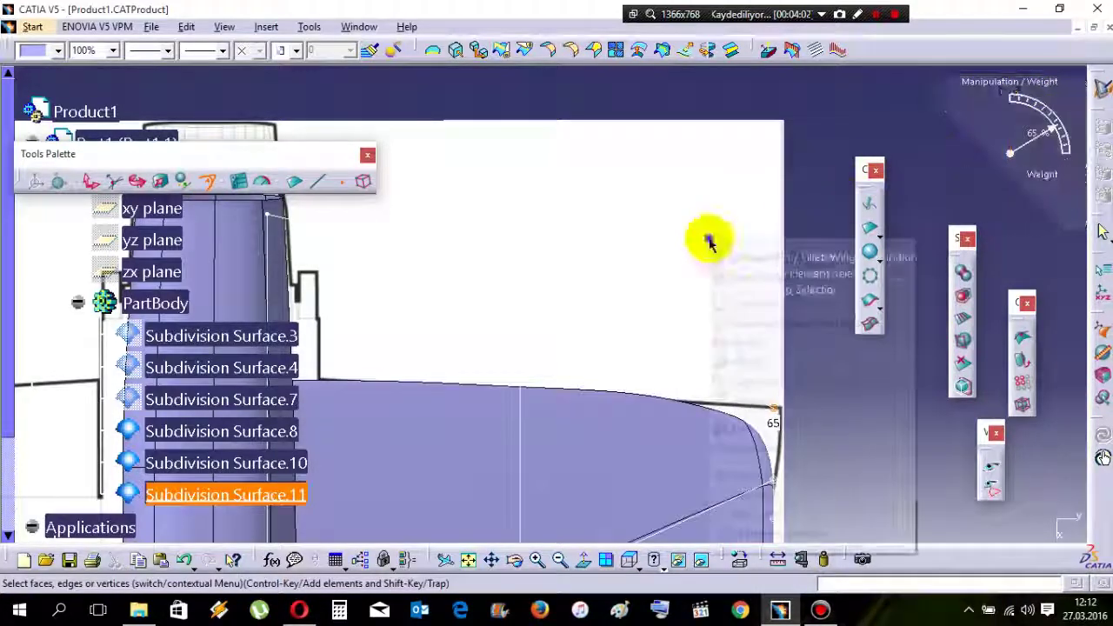
- Adjust the wing's trailing-edge control points with Translation to follow the top blueprint's outline
right_click(713, 241)
click(745, 289)
drag(686, 285, 706, 258)
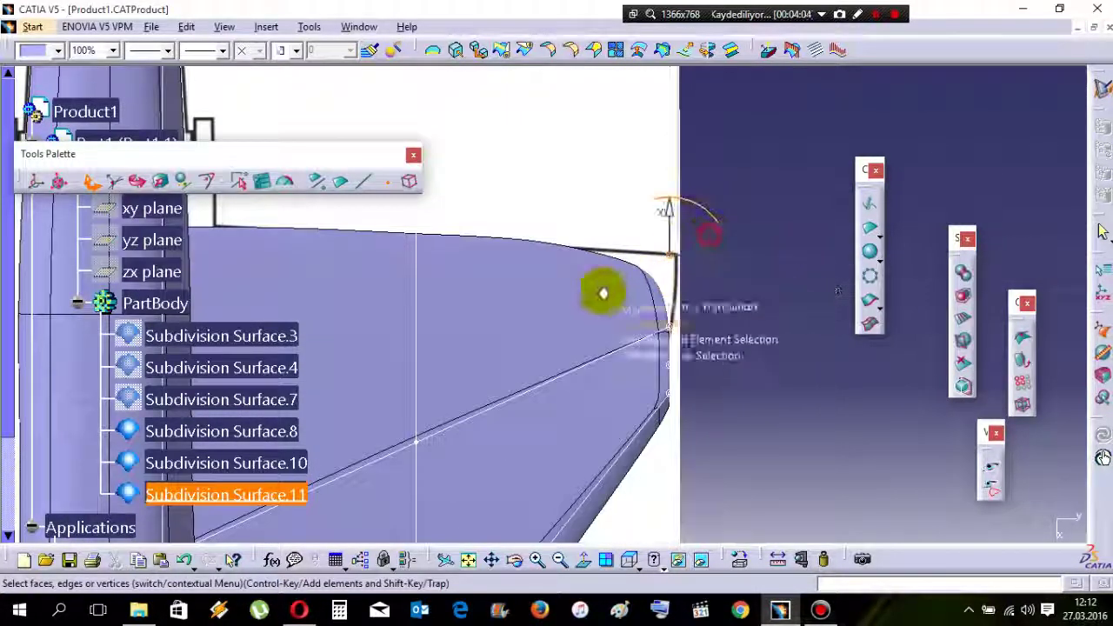
click(718, 316)
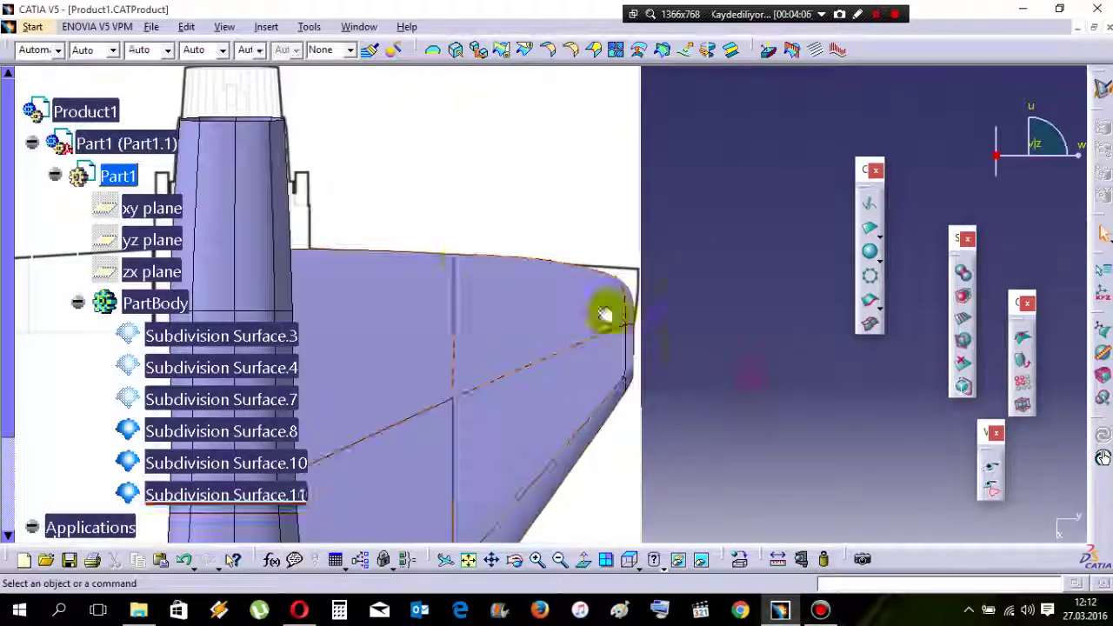
double_click(604, 315)
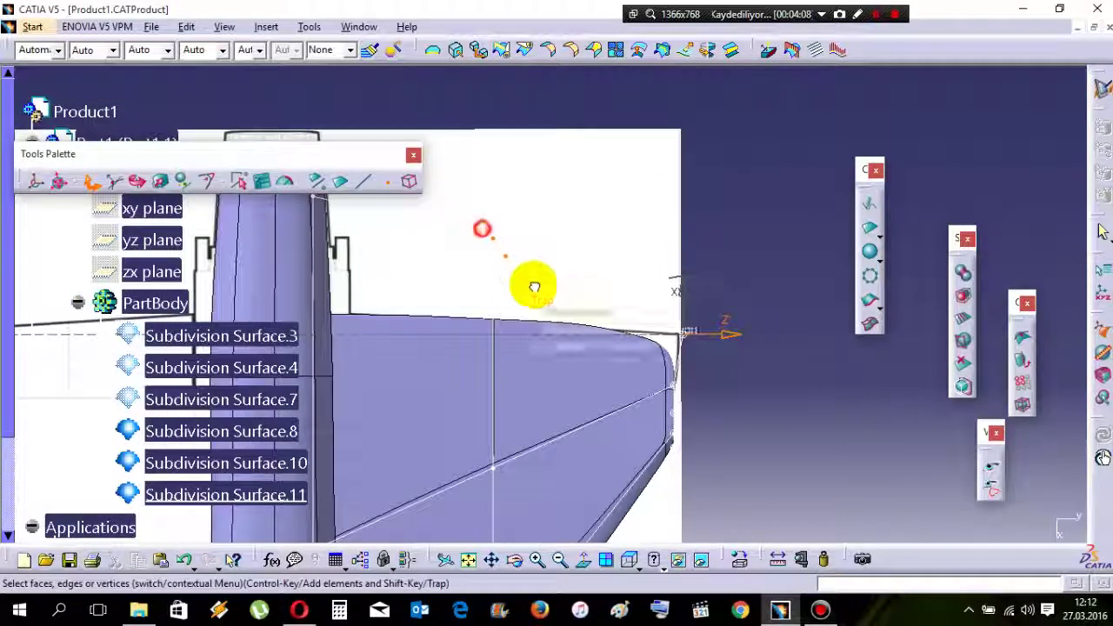
drag(495, 198, 502, 218)
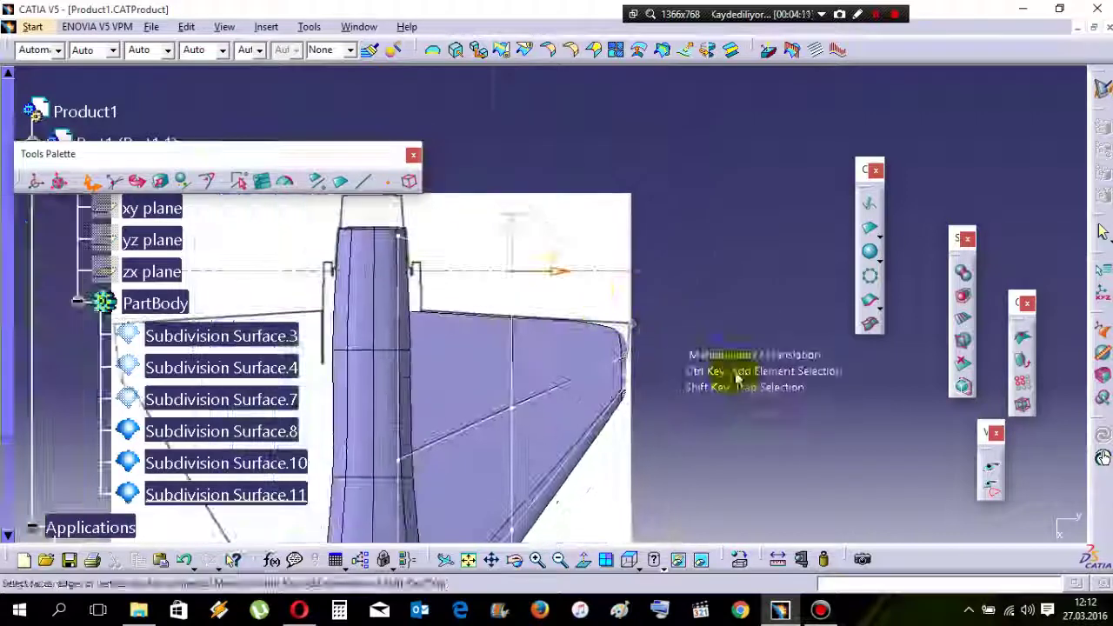
click(736, 393)
- Check the wing from the front and adjust the short thickness edge at the wingtip with Translation
middle_drag(492, 506, 666, 354)
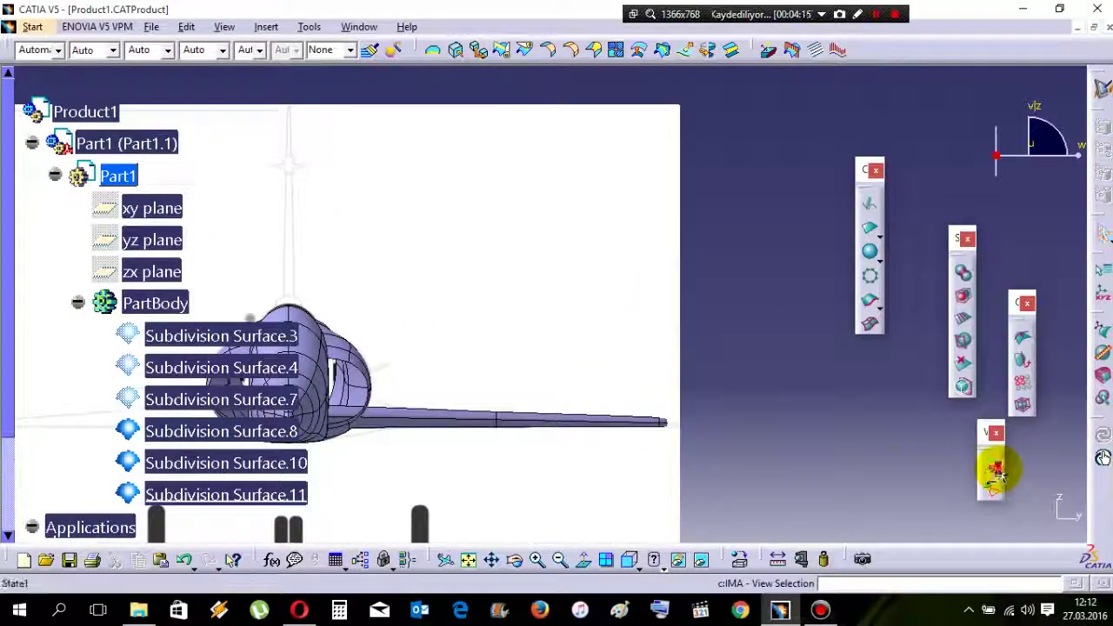
middle_drag(994, 470, 565, 419)
double_click(583, 370)
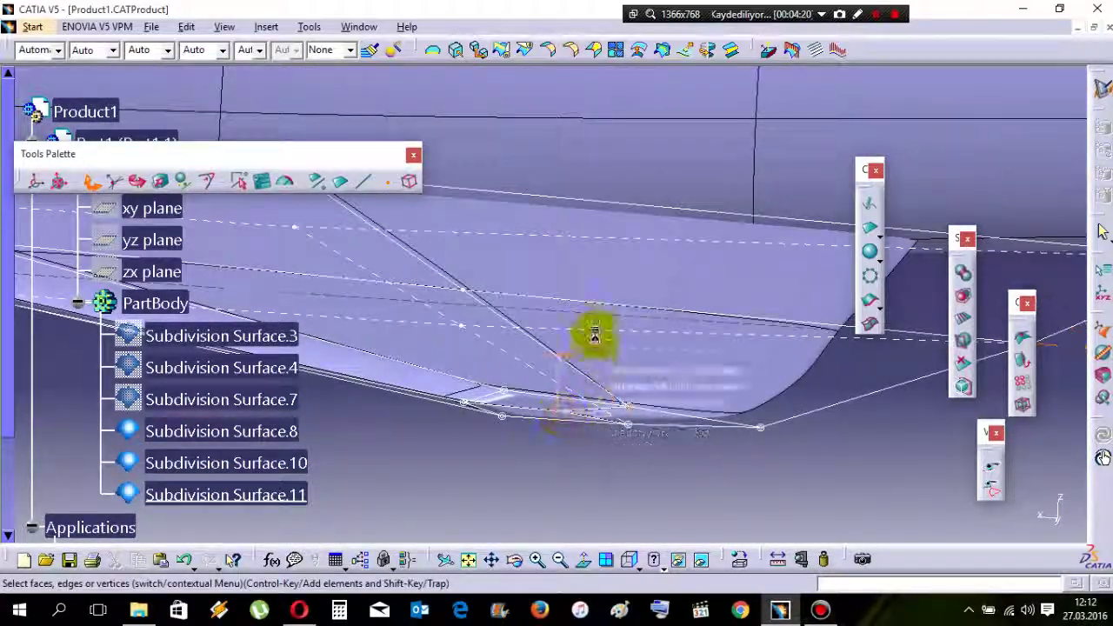
right_click(595, 333)
click(630, 304)
drag(601, 422, 539, 442)
click(693, 492)
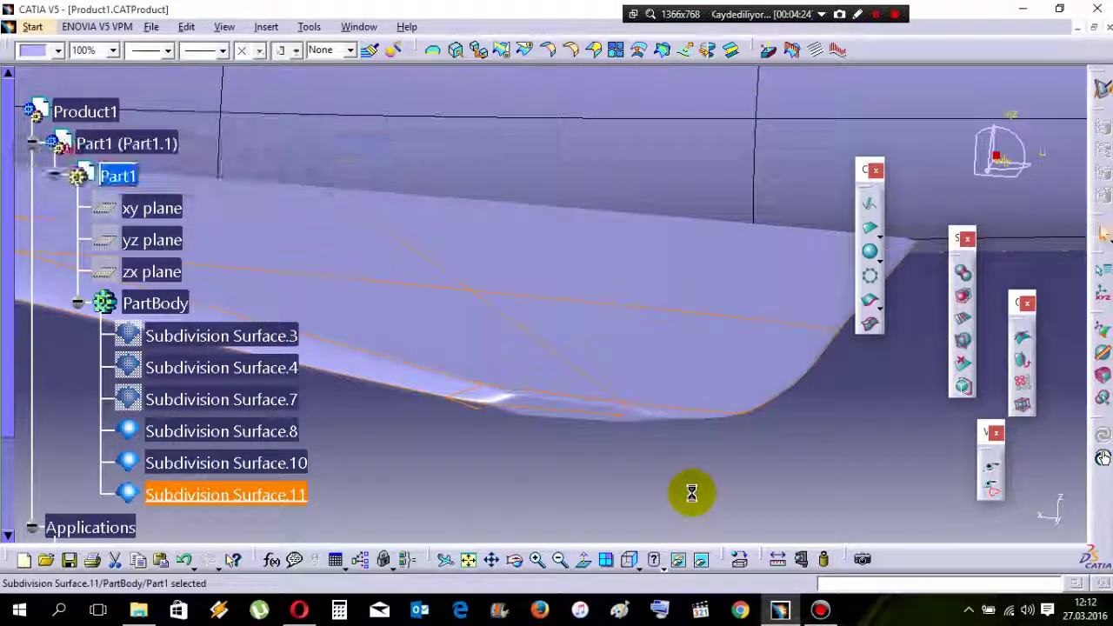
- Reopen the wing's mesh and apply Alignment to the short thickness edge at the wingtip
middle_drag(693, 492, 659, 447)
double_click(688, 474)
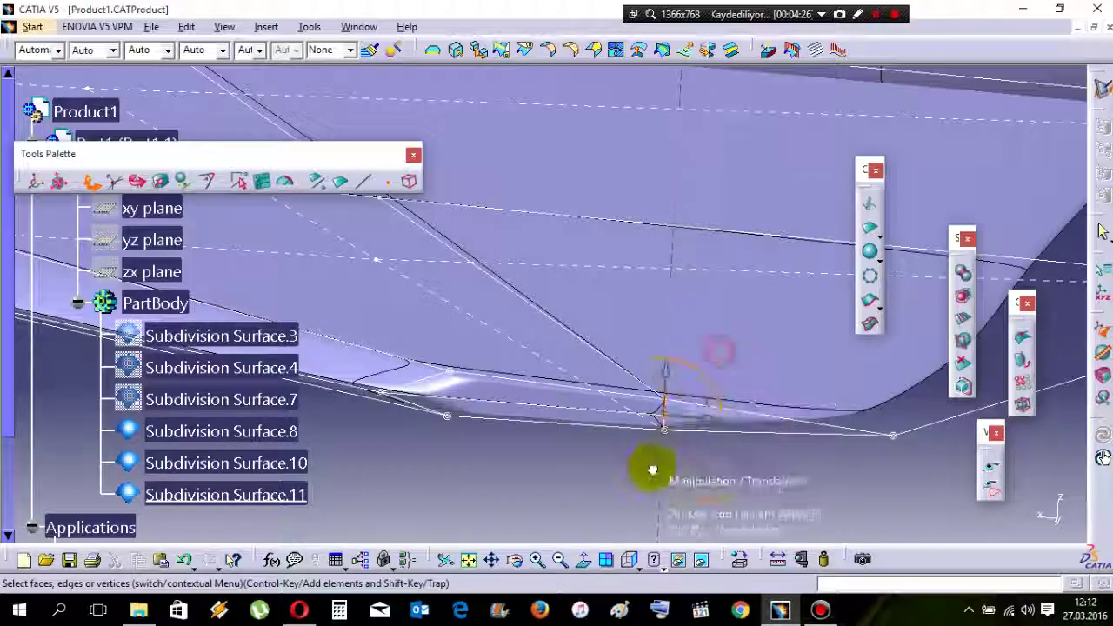
right_click(730, 288)
click(769, 387)
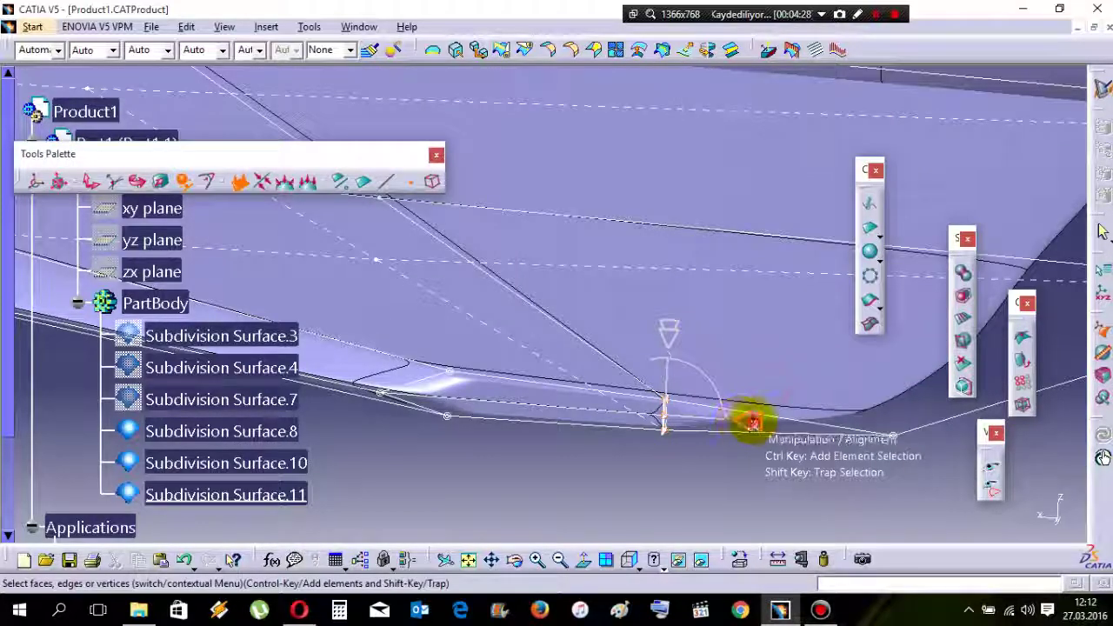
middle_drag(693, 372, 611, 400)
middle_drag(560, 352, 676, 460)
click(716, 431)
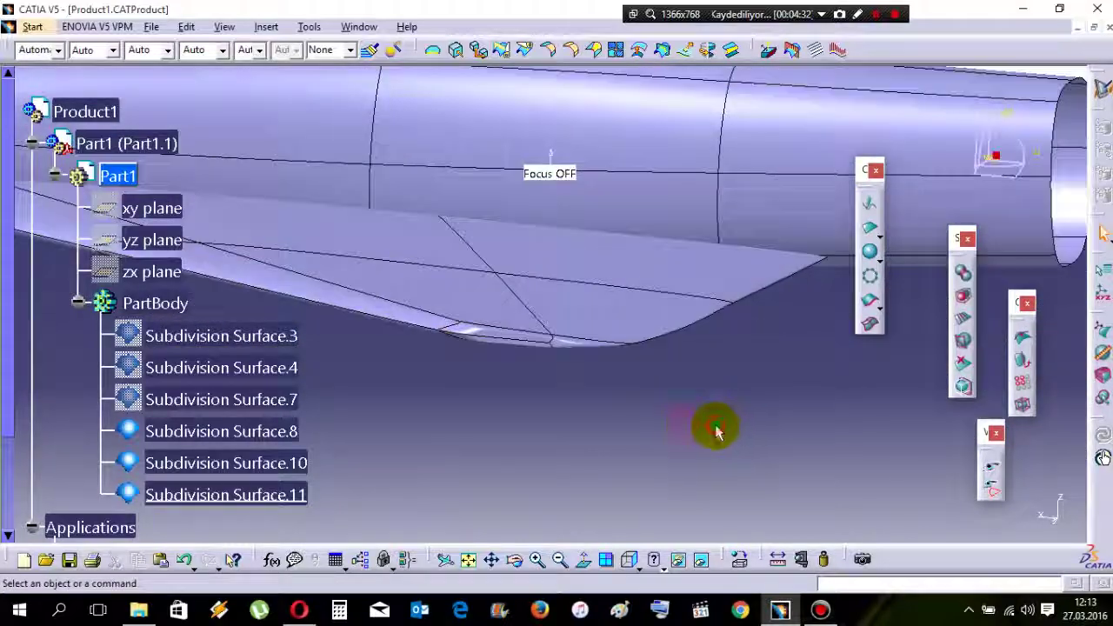
- Reshape the wingtip near its leading corner by moving the tip control points with Translation
middle_drag(531, 129, 626, 192)
click(671, 306)
right_click(628, 198)
click(667, 261)
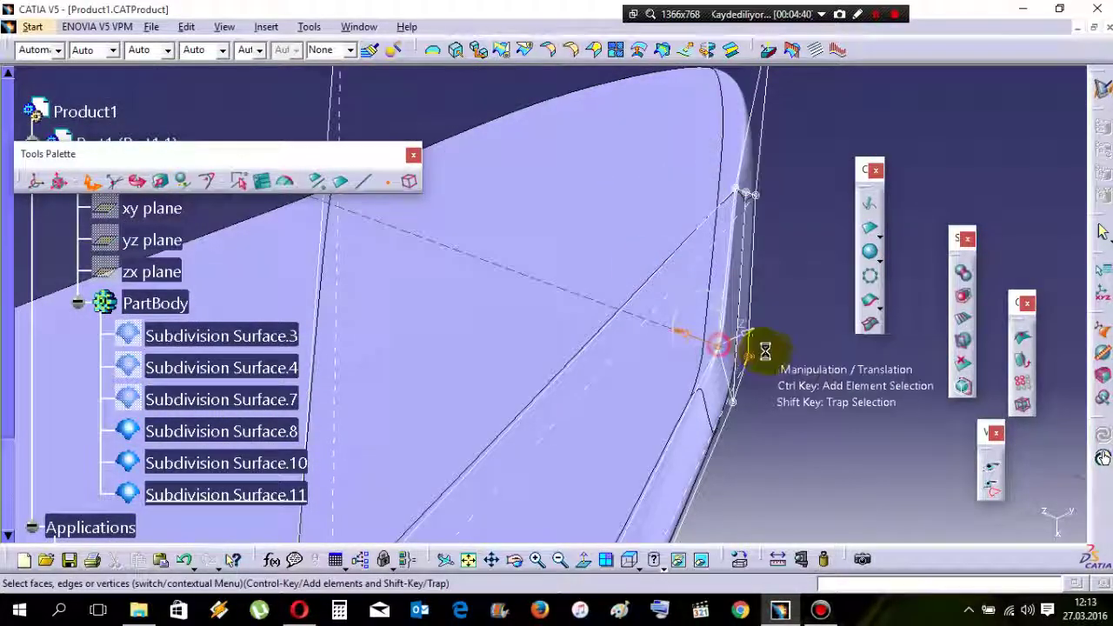
drag(744, 337, 678, 381)
mouse_move(706, 318)
mouse_down()
mouse_move(685, 302)
mouse_move(687, 315)
mouse_move(718, 311)
mouse_move(711, 322)
mouse_up()
middle_drag(603, 345, 641, 280)
mouse_move(648, 263)
mouse_down()
mouse_move(639, 272)
mouse_move(684, 310)
mouse_up()
double_click(603, 273)
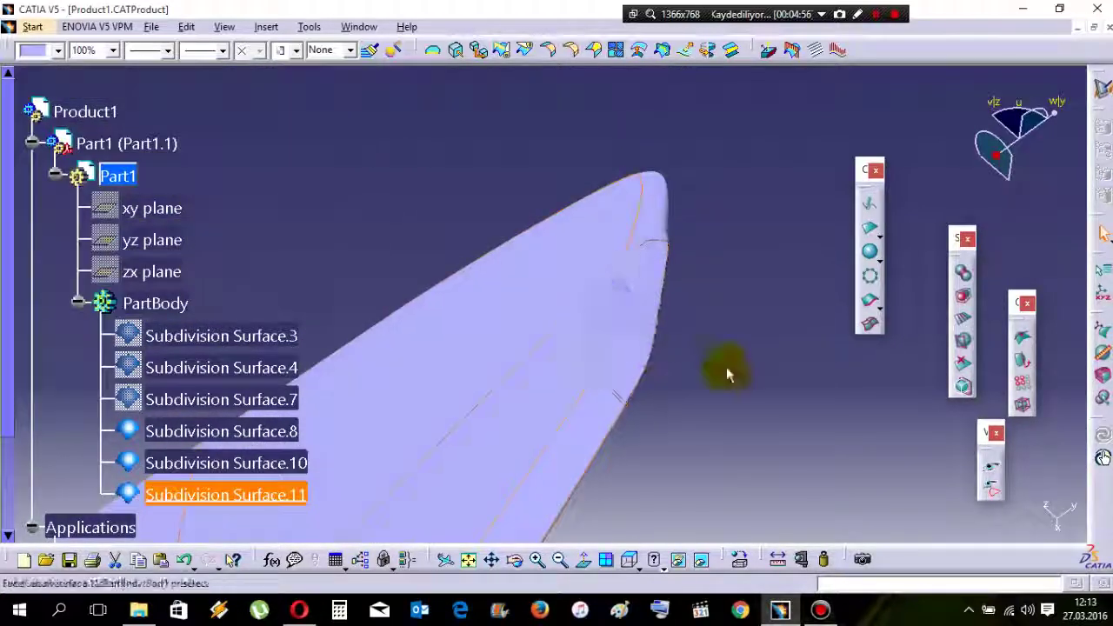
- Refine the wingtip's outer edge with Translation and compare the wing with the top blueprint
middle_drag(546, 255, 603, 328)
double_click(713, 293)
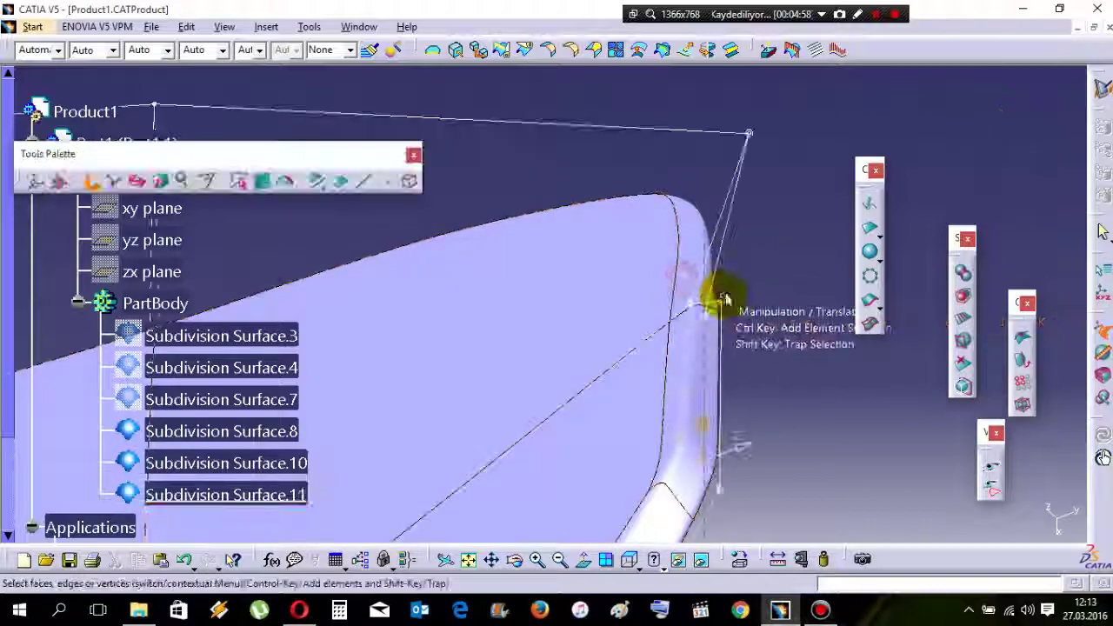
middle_drag(721, 293, 676, 268)
drag(676, 268, 671, 186)
middle_drag(671, 186, 708, 271)
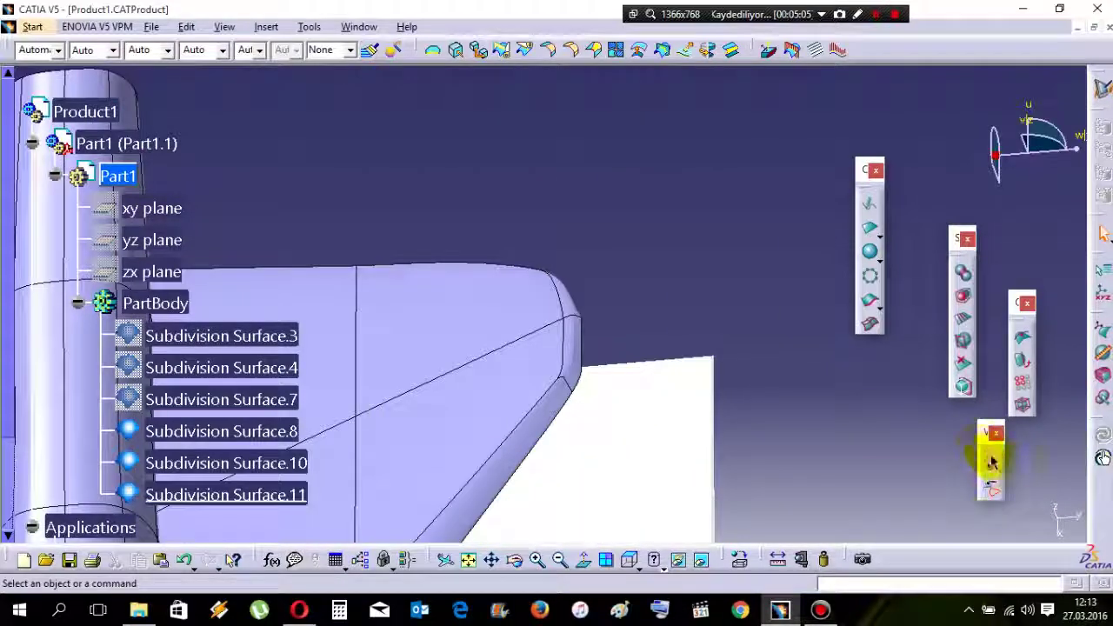
middle_drag(469, 246, 657, 277)
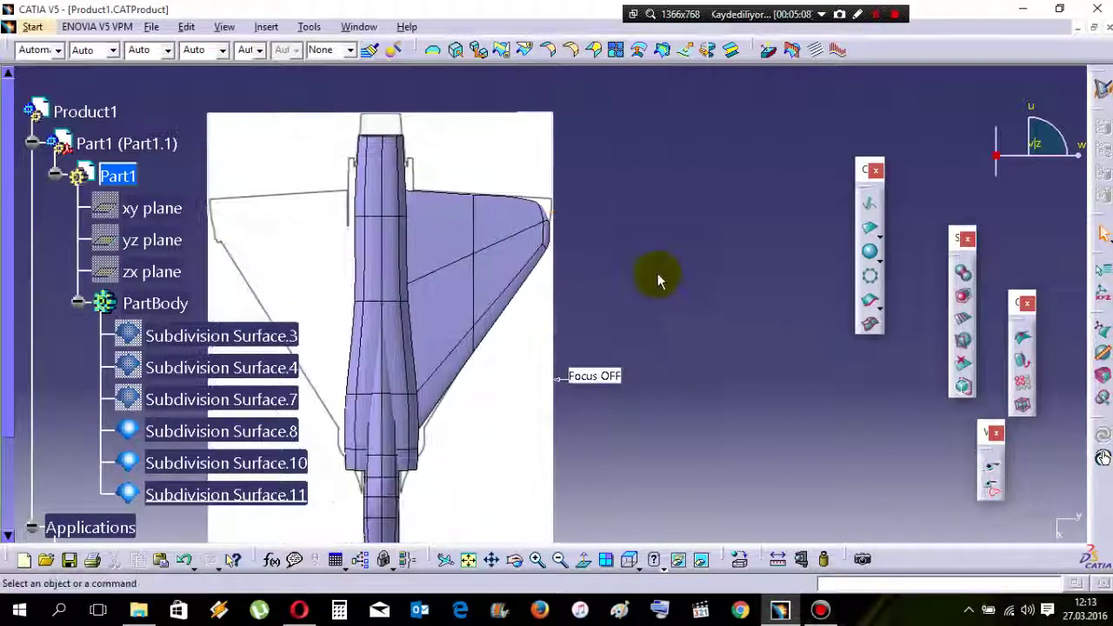